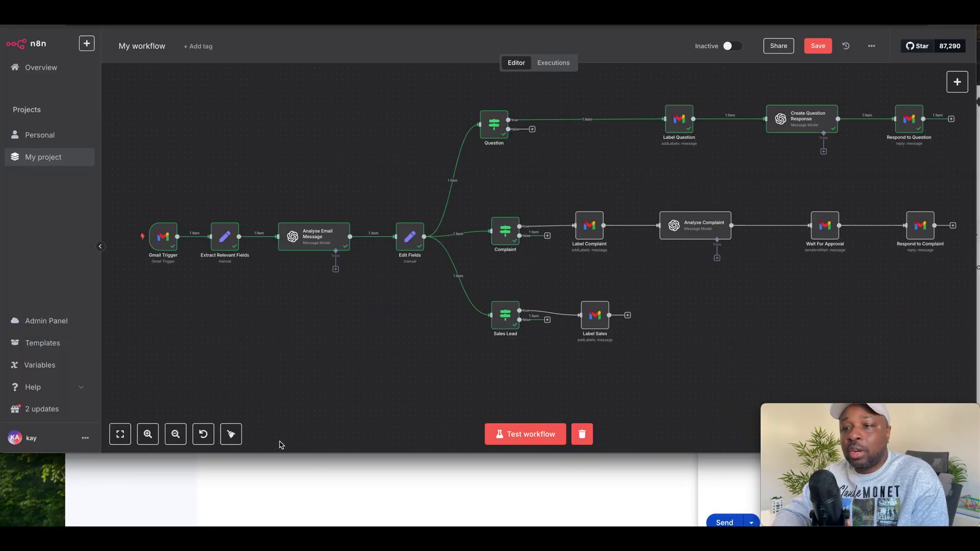
- Switch to Gmail, change the product in the Warranty draft to the SmartBrew 360 coffee maker, and send the email
click(294, 489)
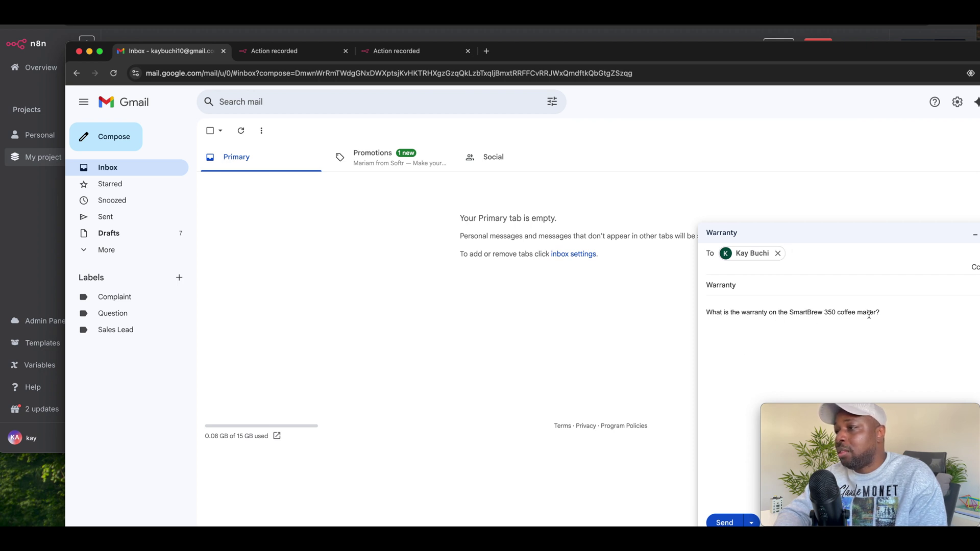
click(834, 313)
key(BackSpace)
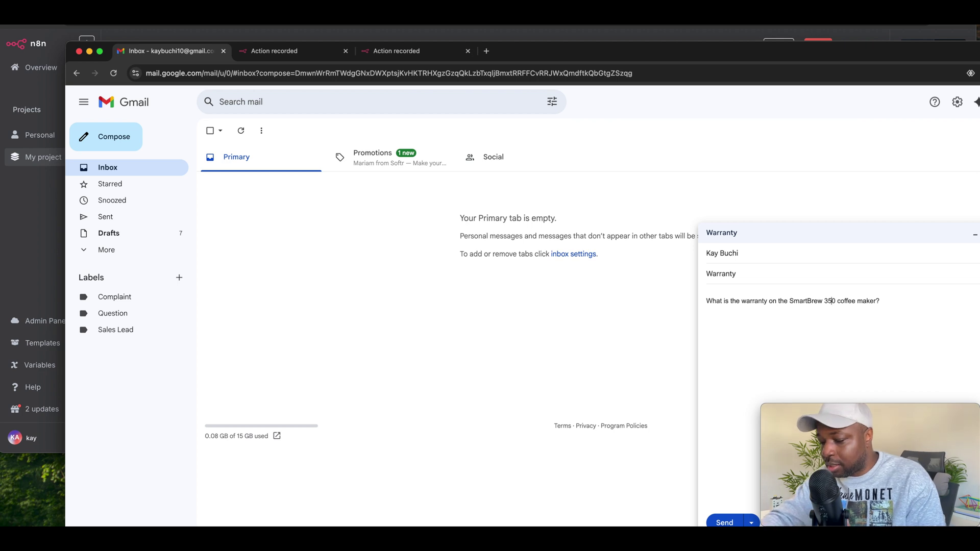
text(6)
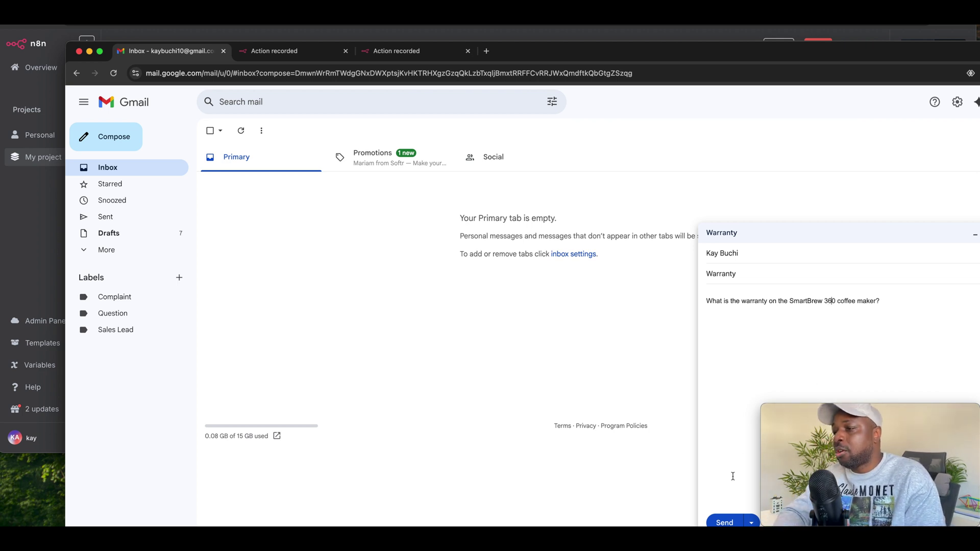
click(724, 520)
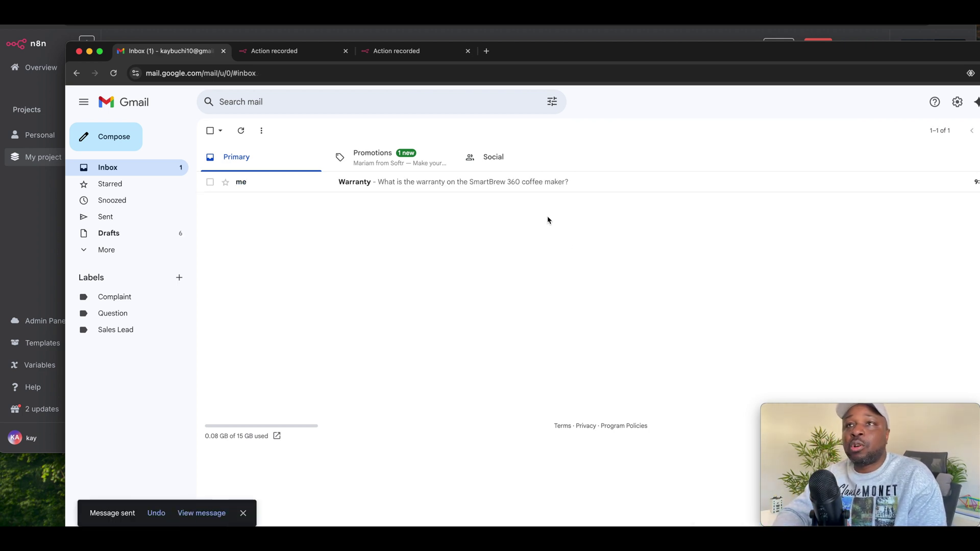
- Test the workflow in n8n and move the Label Question and Create Question Response nodes closer to the Question node
key(super+Tab)
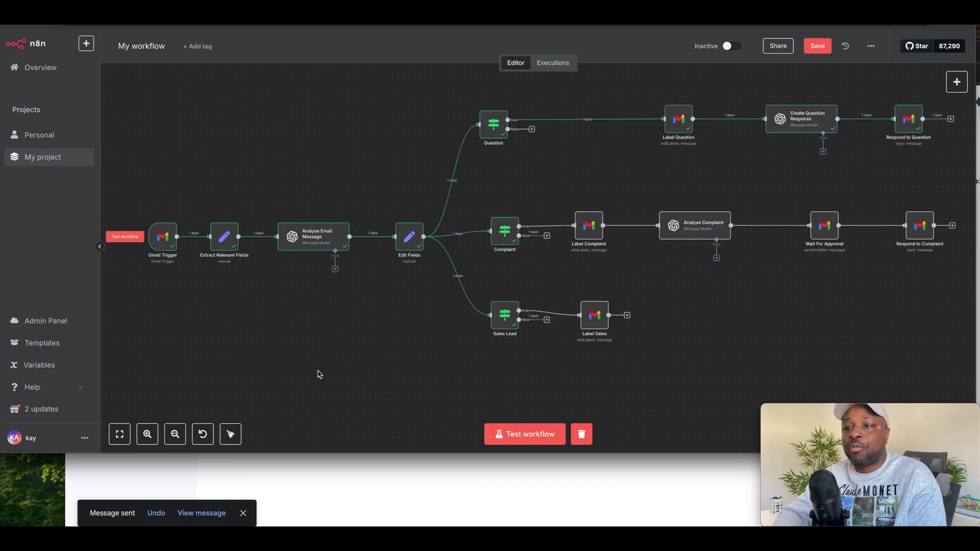
click(514, 440)
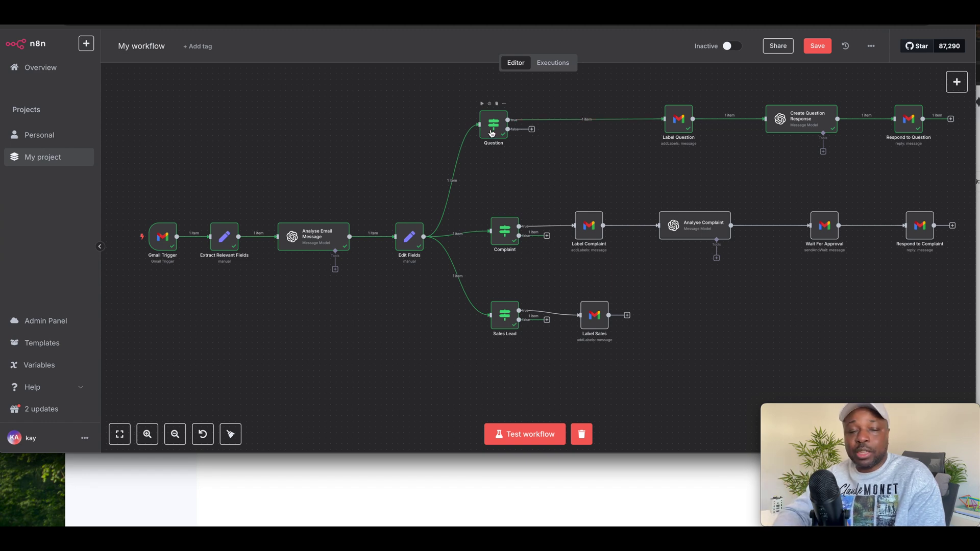
drag(678, 129, 636, 132)
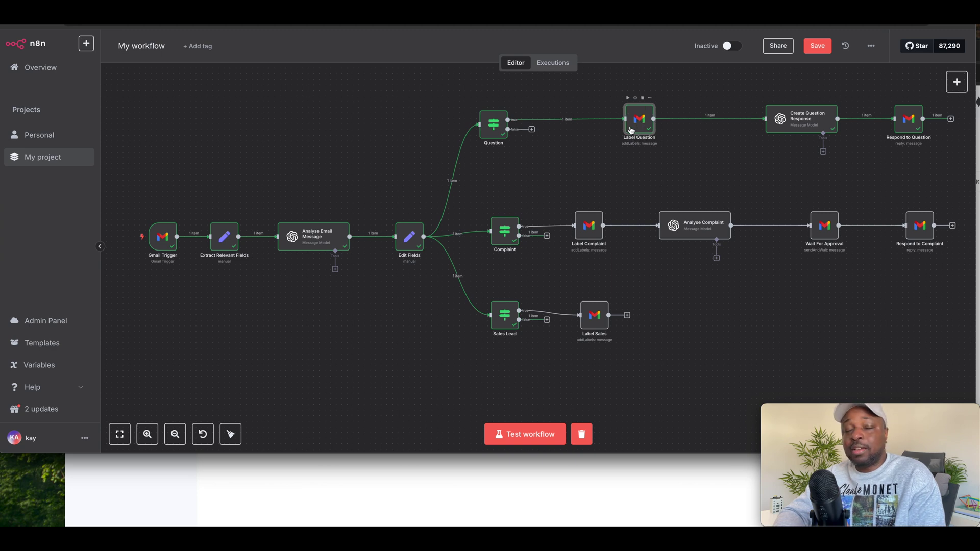
drag(802, 126, 769, 126)
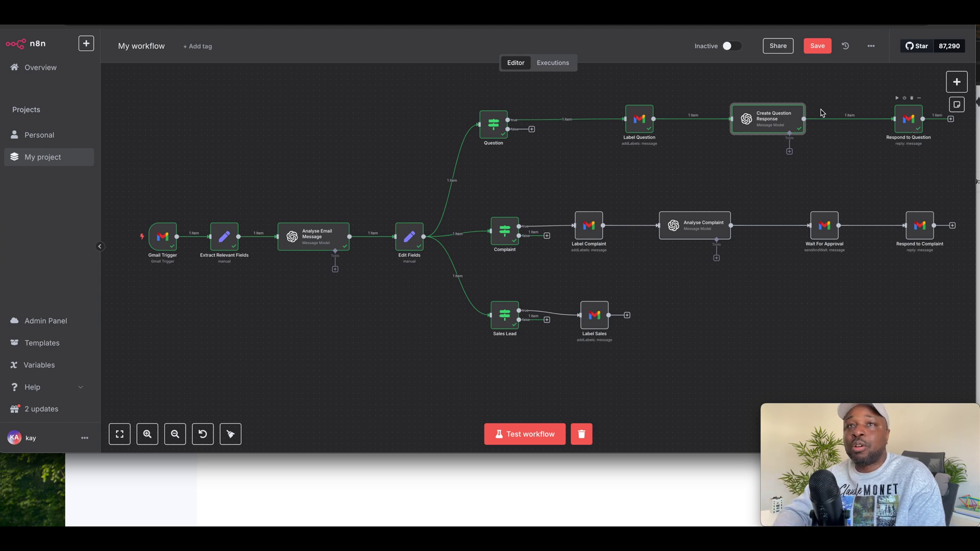
- Switch to Gmail and check the label and the automated reply on the Warranty conversation
click(339, 470)
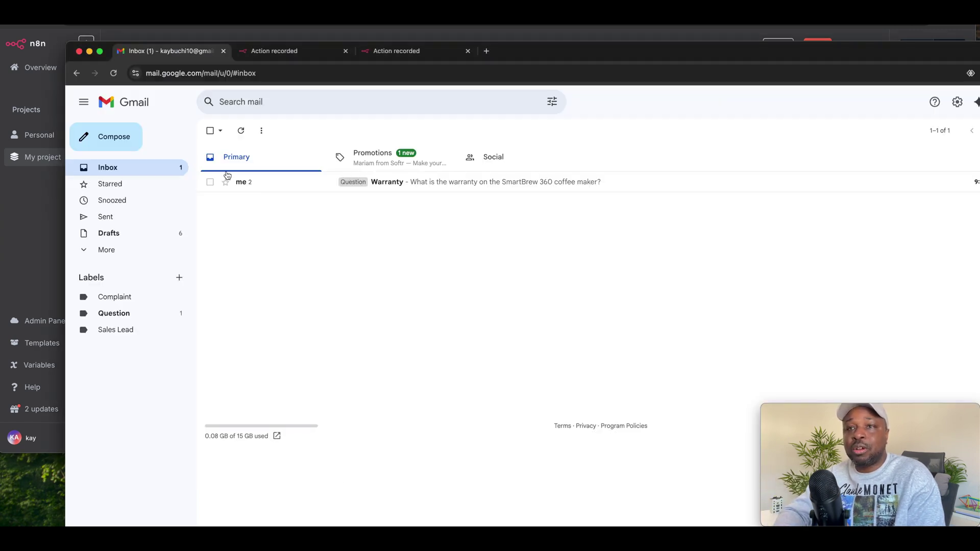
click(434, 183)
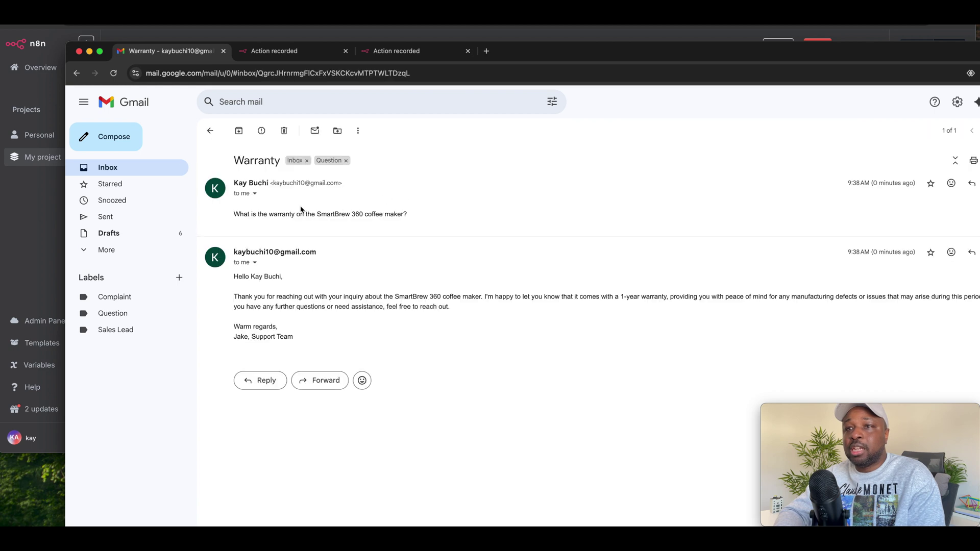
click(158, 167)
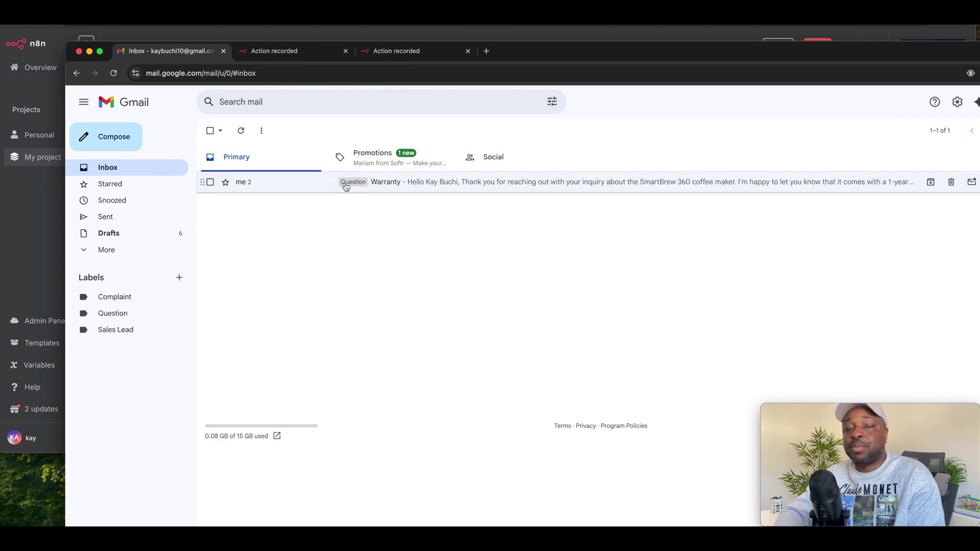
click(443, 187)
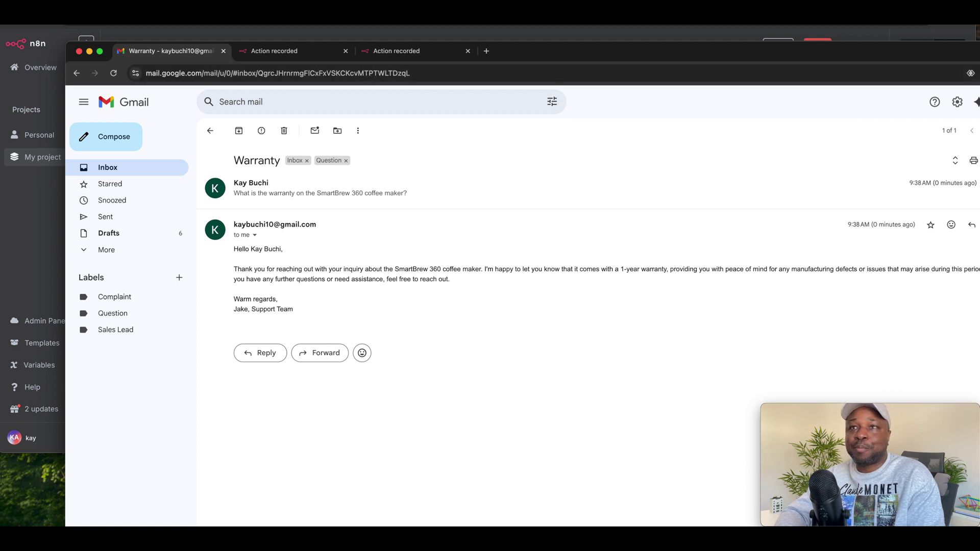
- Open the tldraw diagram and review the email automation's stages and the list of tools it uses
key(super+Tab)
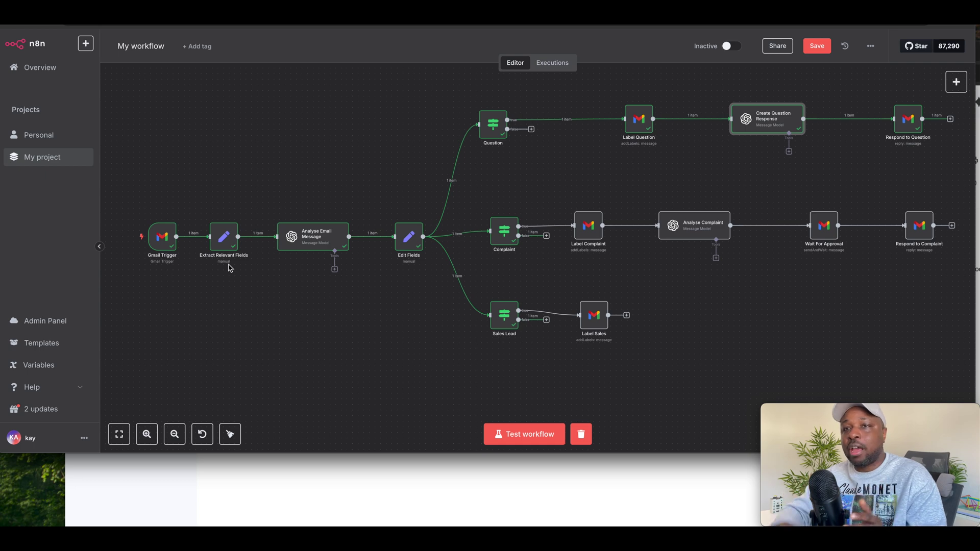
scroll(280, 301, up, 1)
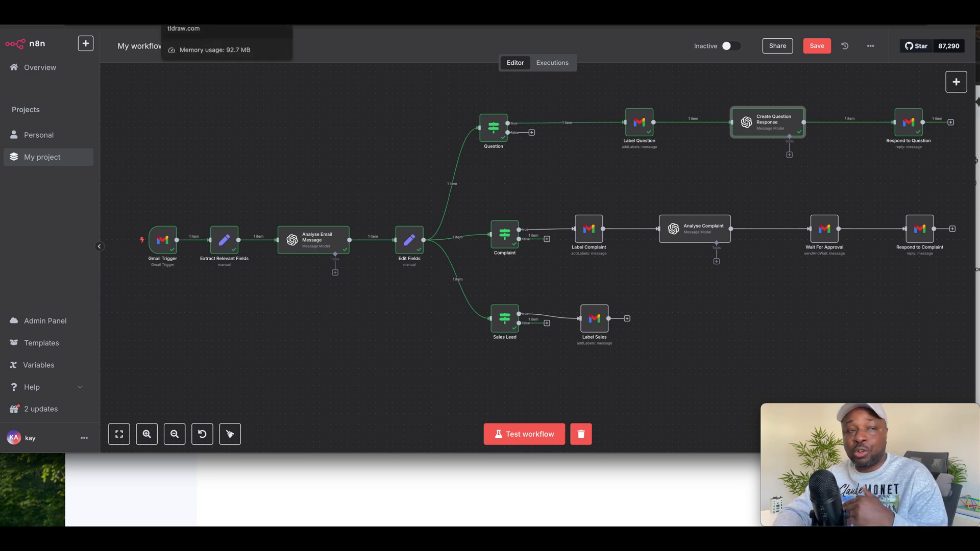
click(225, 15)
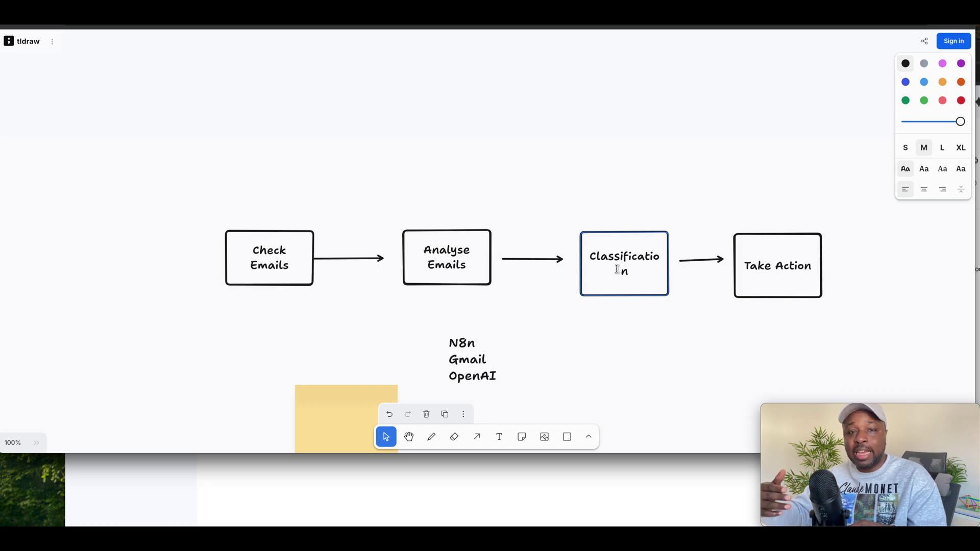
scroll(730, 282, down, 2)
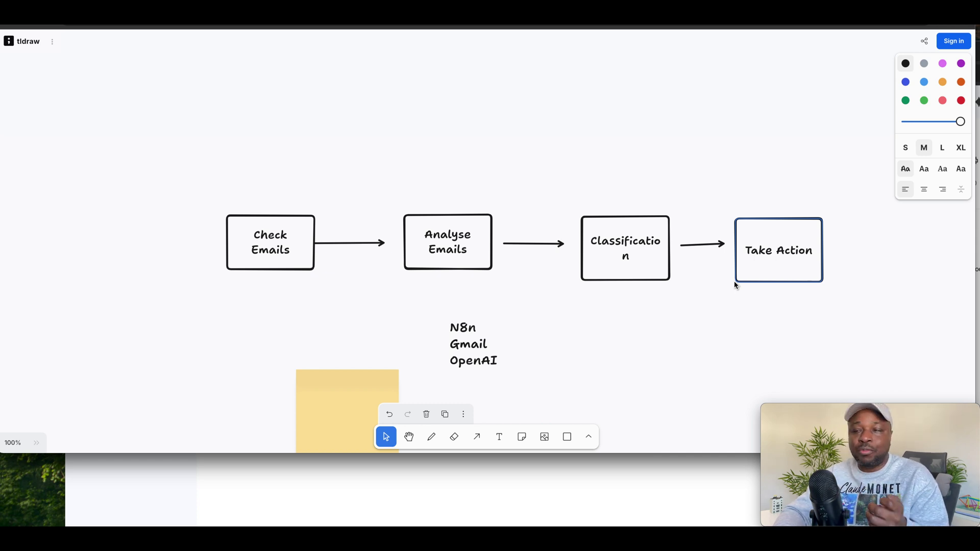
scroll(715, 316, down, 2)
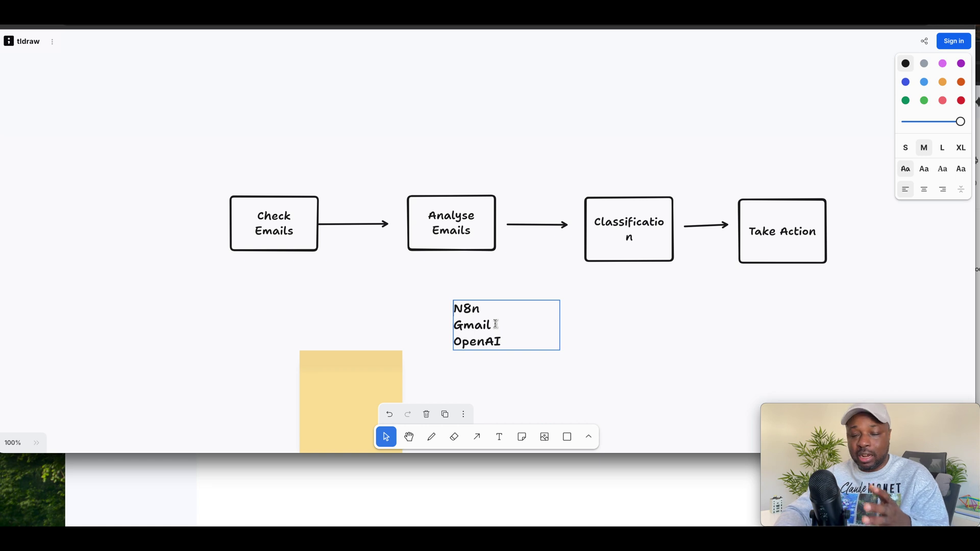
click(503, 339)
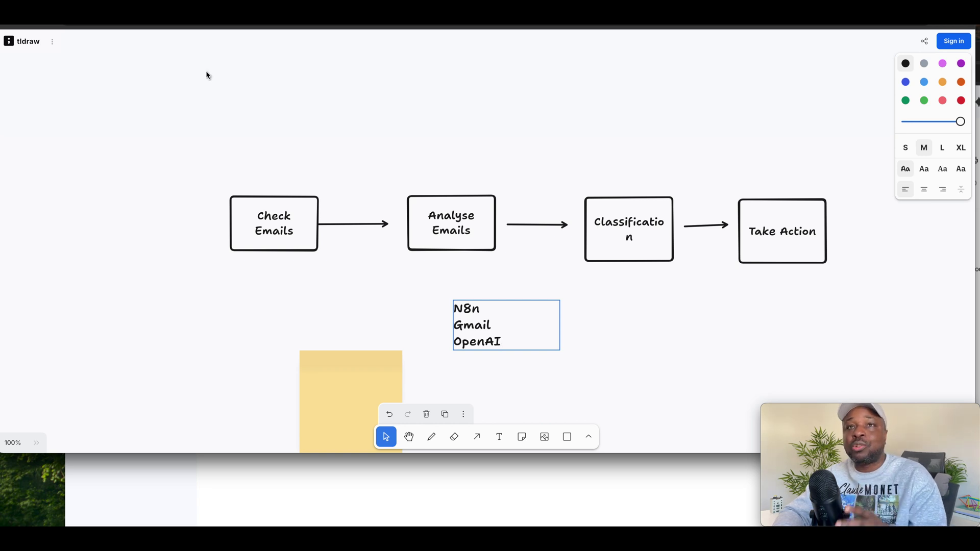
- Return to the n8n workflow, search the nodes for Gmail, and look through its available actions and triggers
key(alt+Tab)
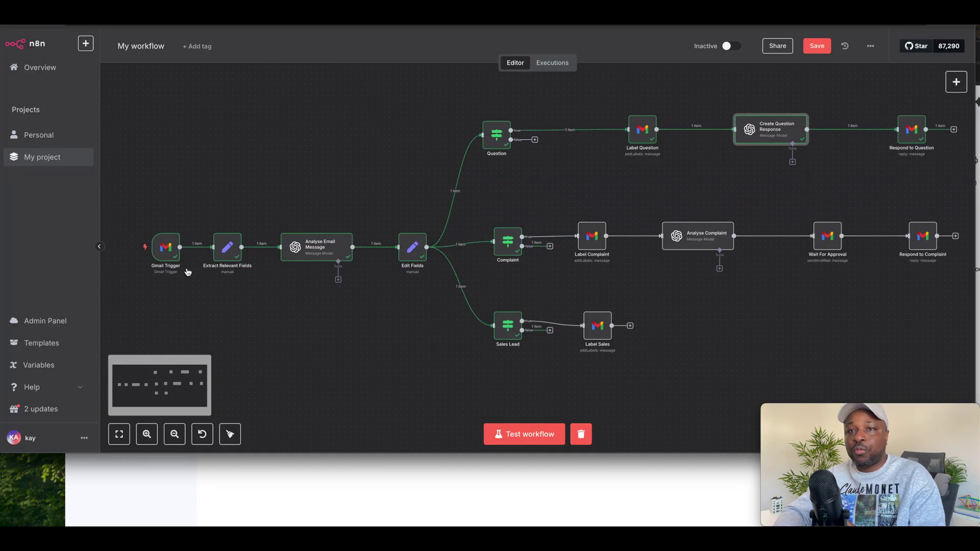
mouse_move(172, 258)
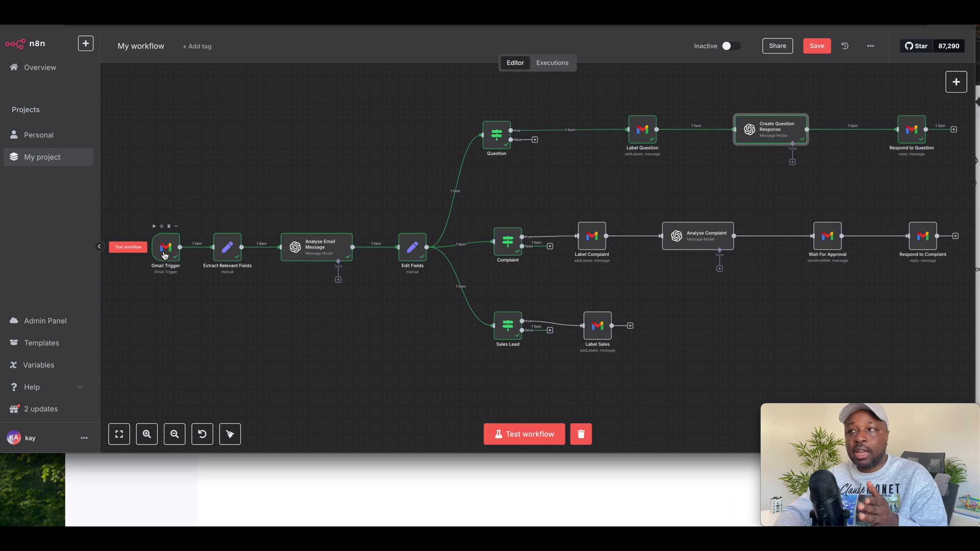
click(957, 83)
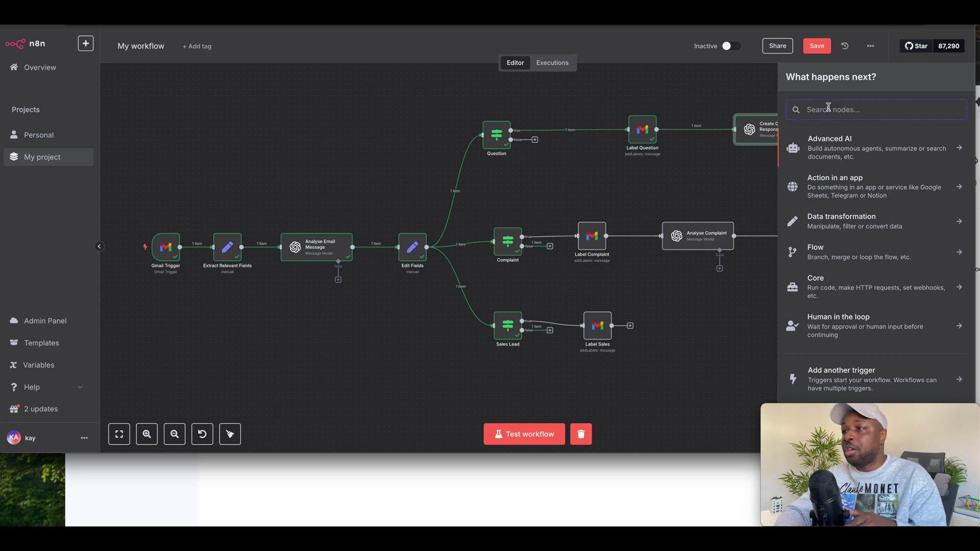
text(gmi)
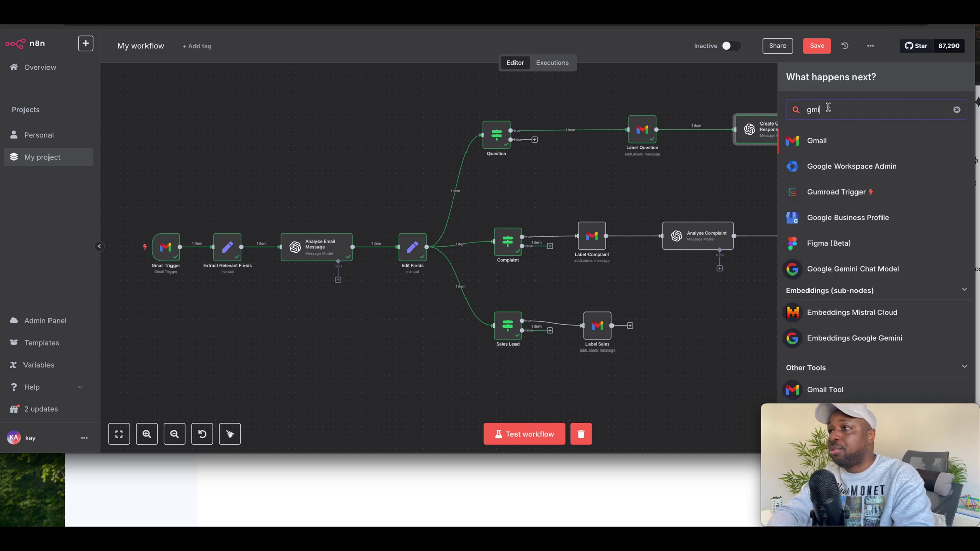
click(824, 139)
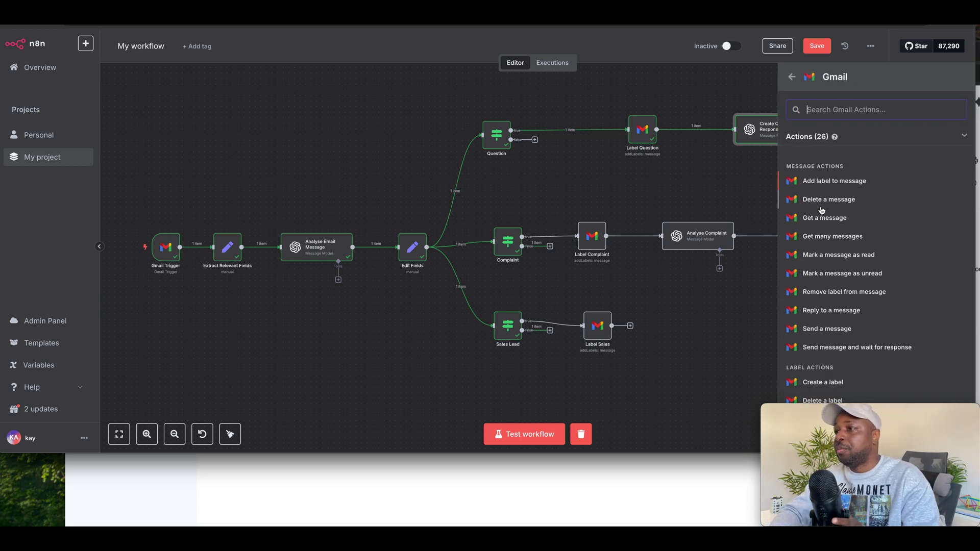
scroll(823, 240, down, 1)
scroll(823, 240, down, 8)
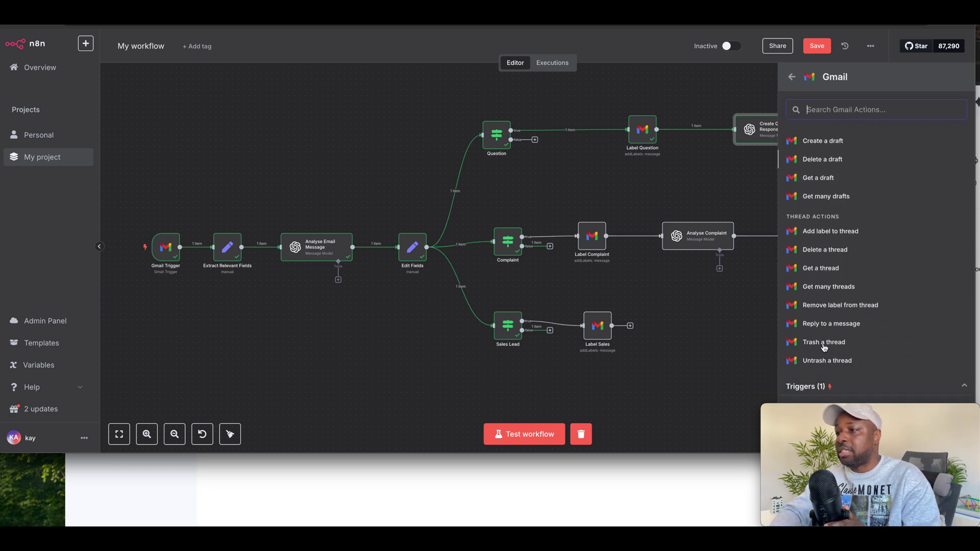
scroll(826, 392, down, 1)
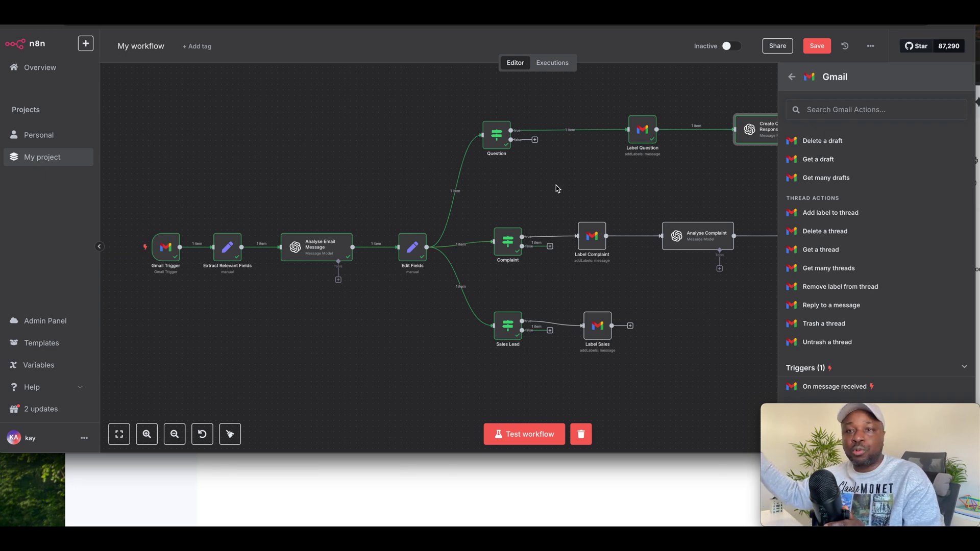
- Open the Gmail Trigger node, examine its poll time options and output data, and return to the canvas
mouse_move(189, 214)
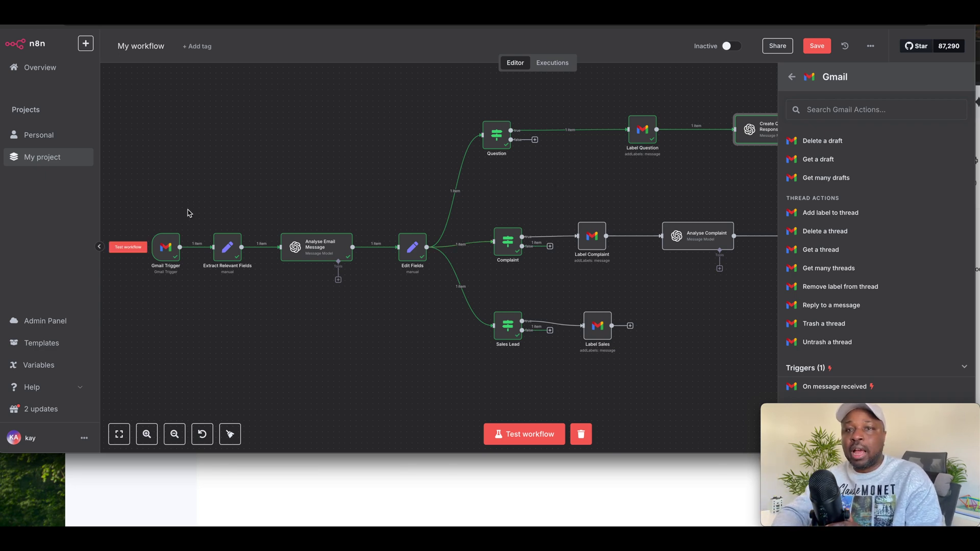
click(167, 251)
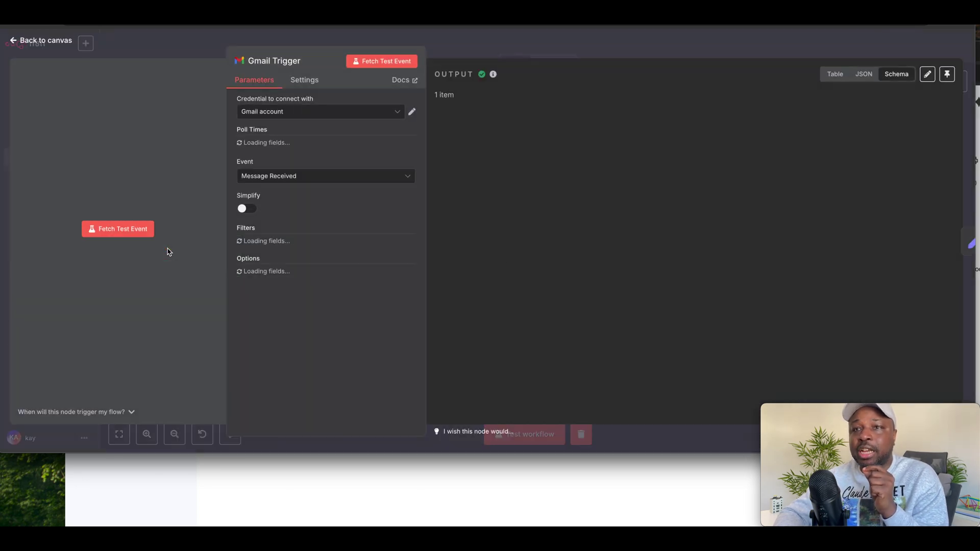
double_click(167, 252)
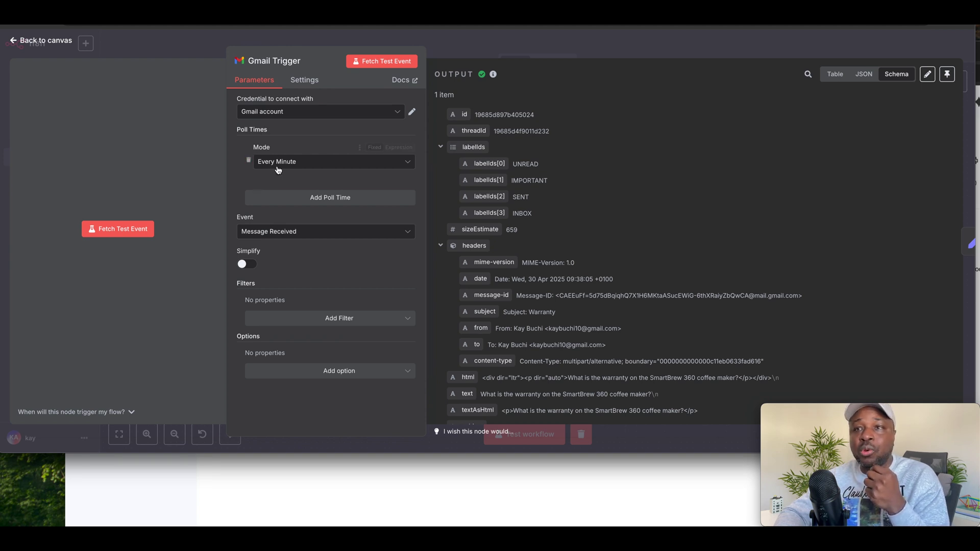
click(272, 163)
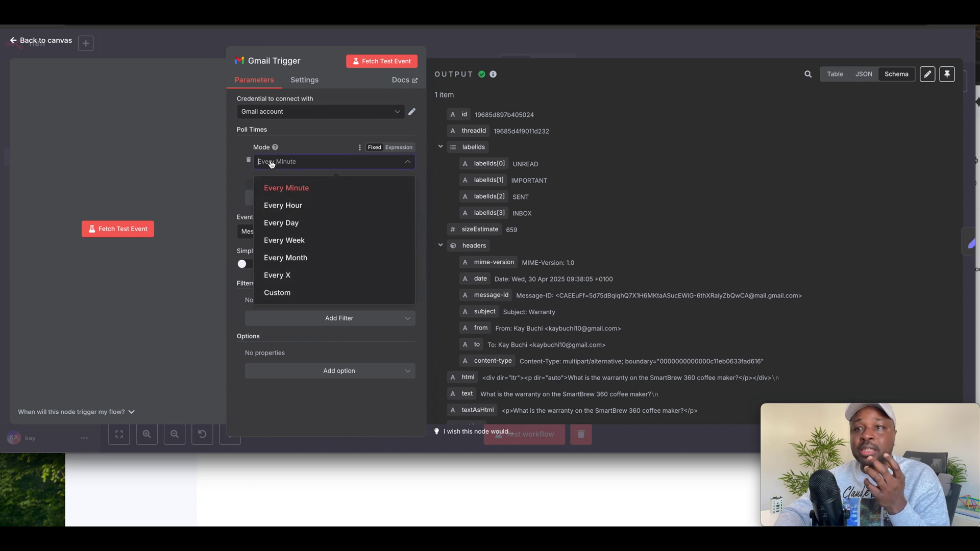
click(241, 170)
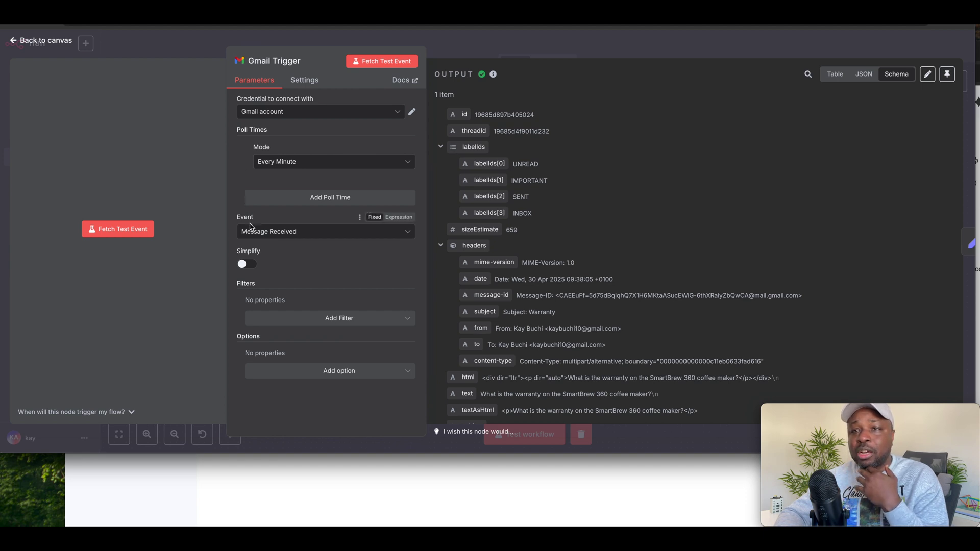
scroll(524, 236, down, 4)
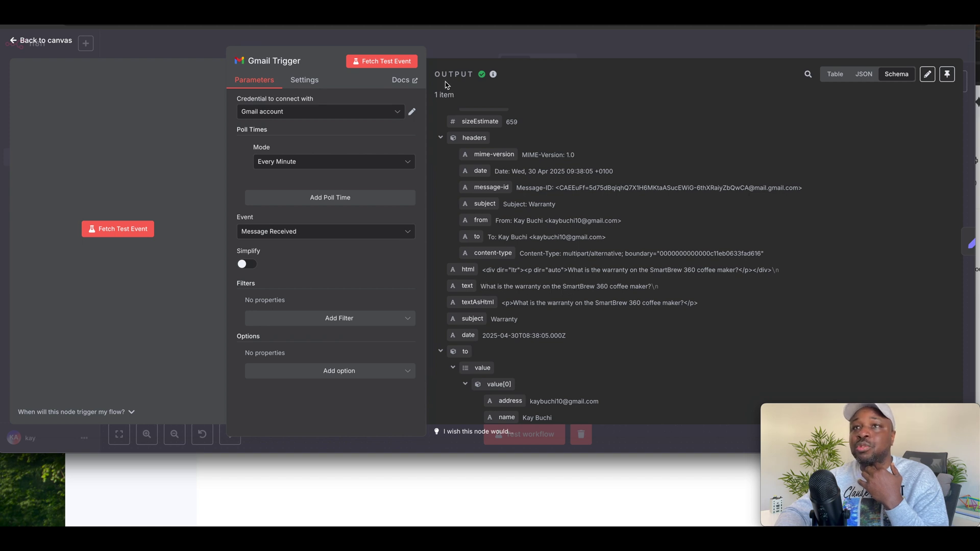
click(423, 40)
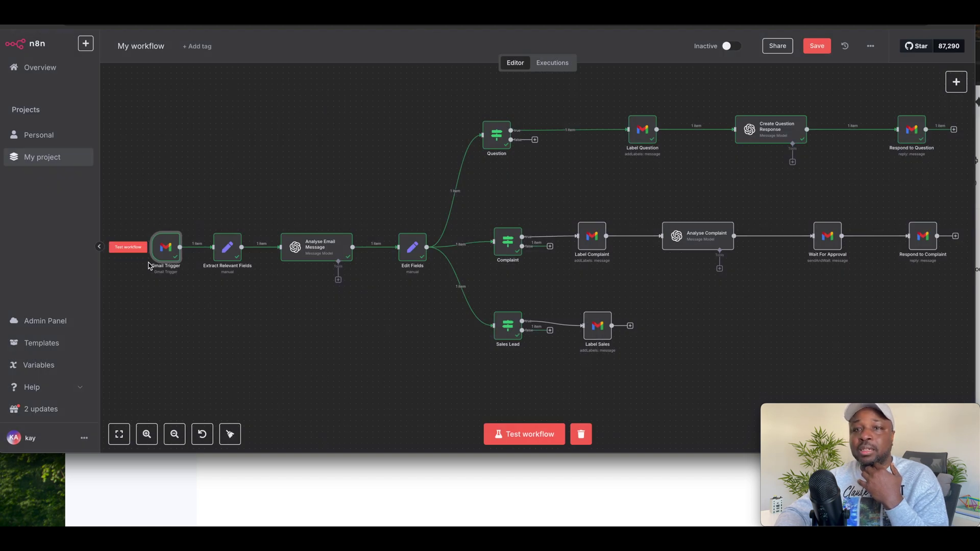
- Open the Extract Relevant Fields node, examine the Gmail Trigger input data beside the mapped fields, and return to the canvas
mouse_move(228, 254)
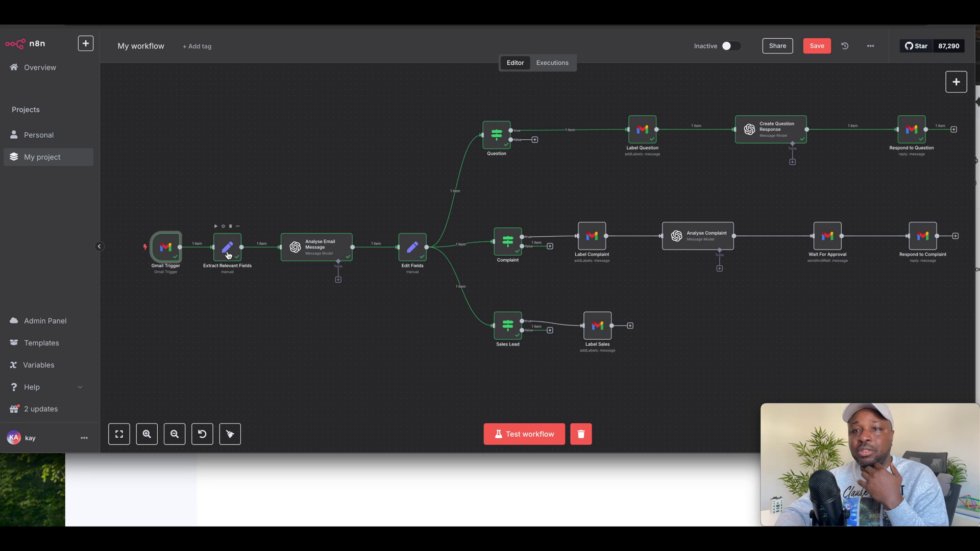
click(228, 255)
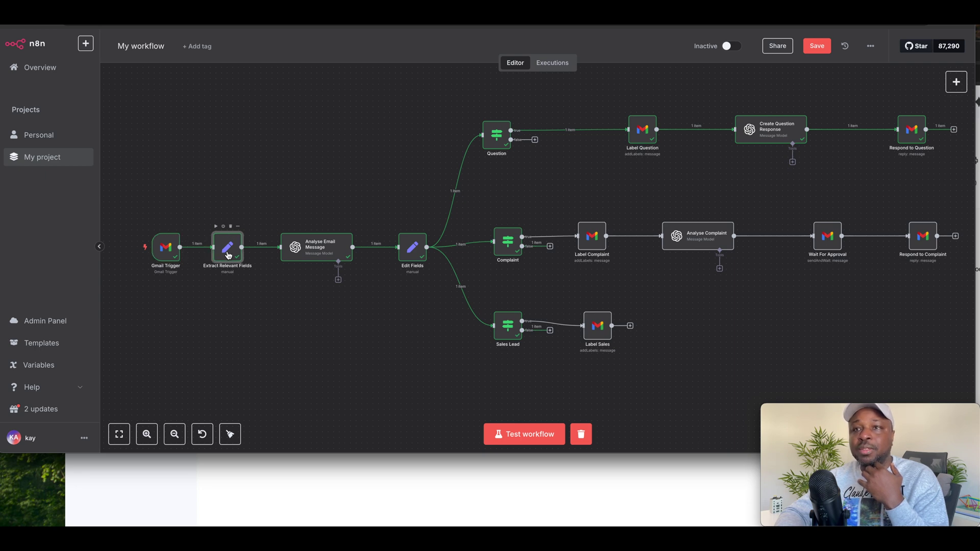
double_click(228, 254)
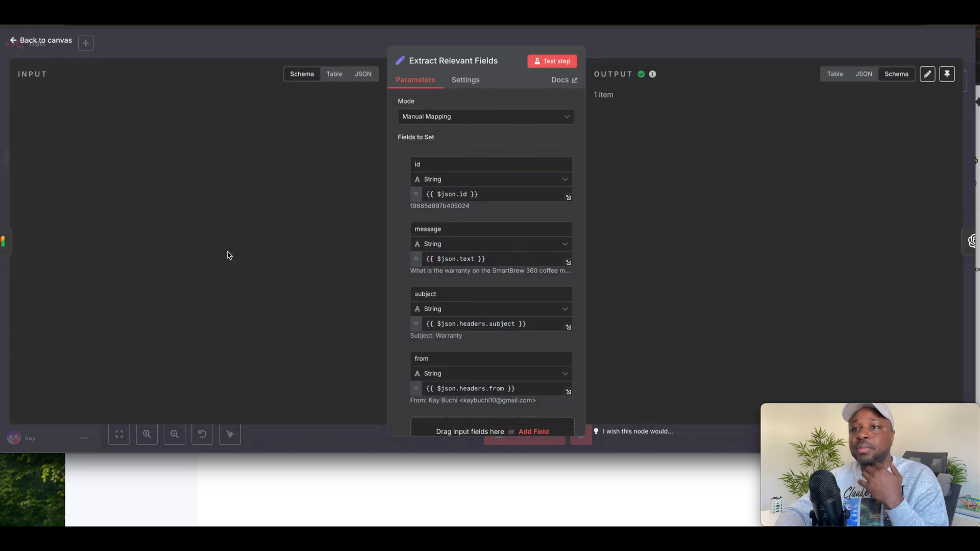
click(157, 162)
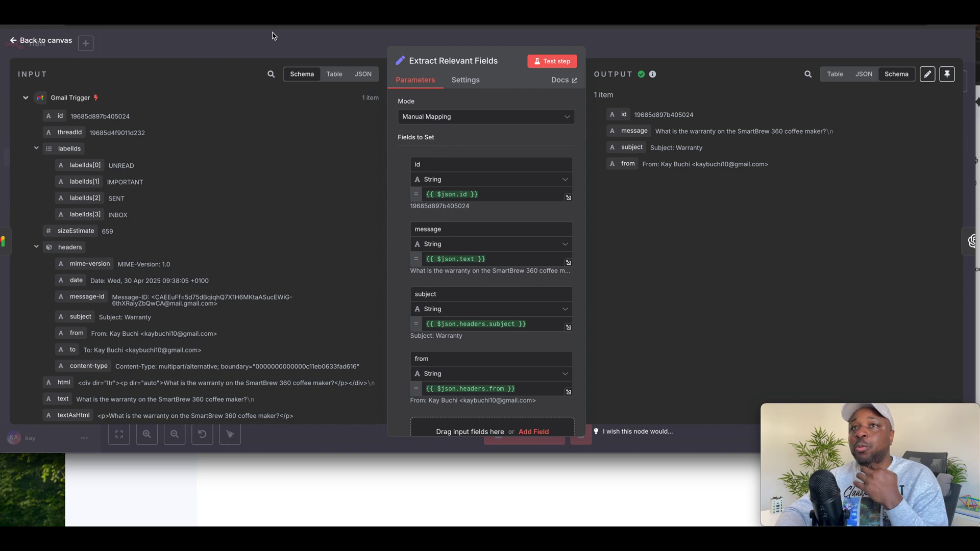
scroll(122, 210, down, 10)
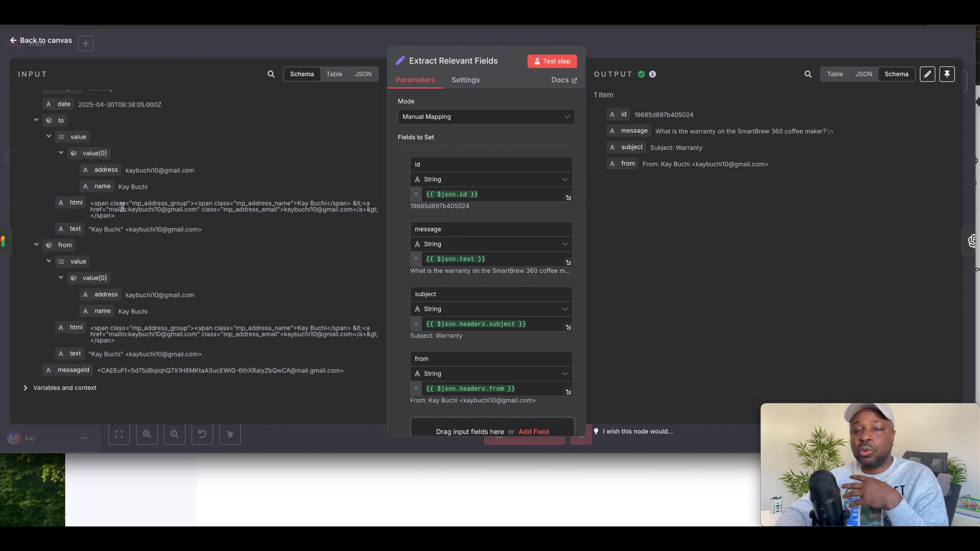
scroll(122, 206, up, 10)
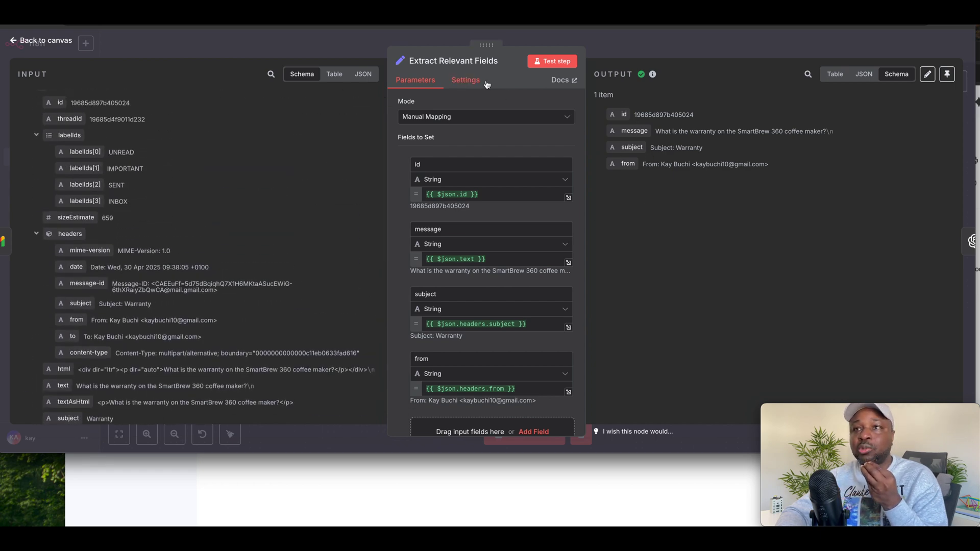
click(399, 35)
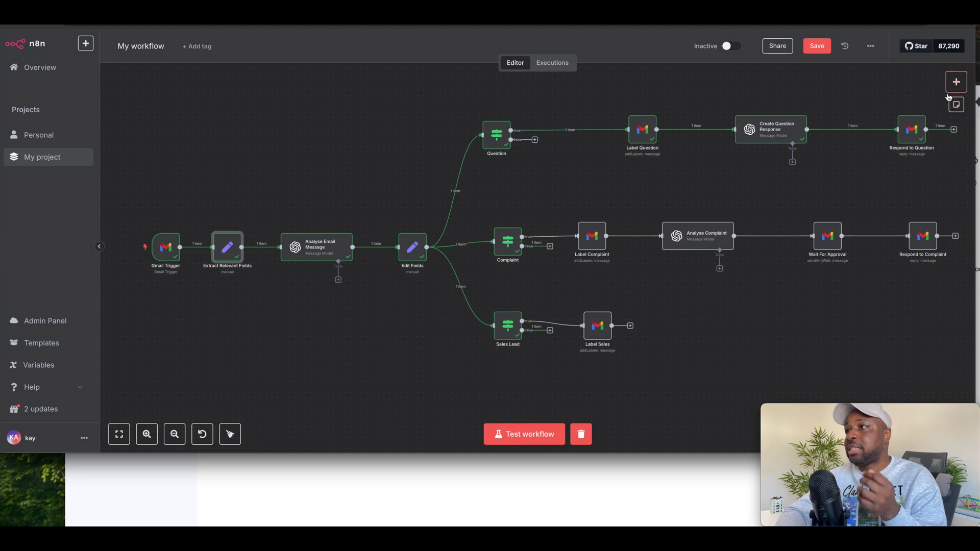
- Search the available nodes for "set" to locate the node type used for mapping fields
click(957, 82)
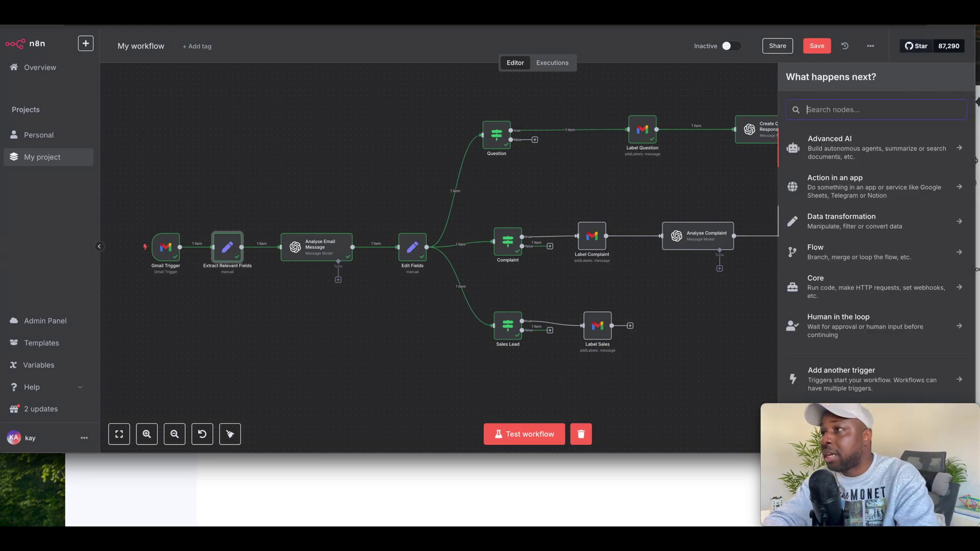
text(sec)
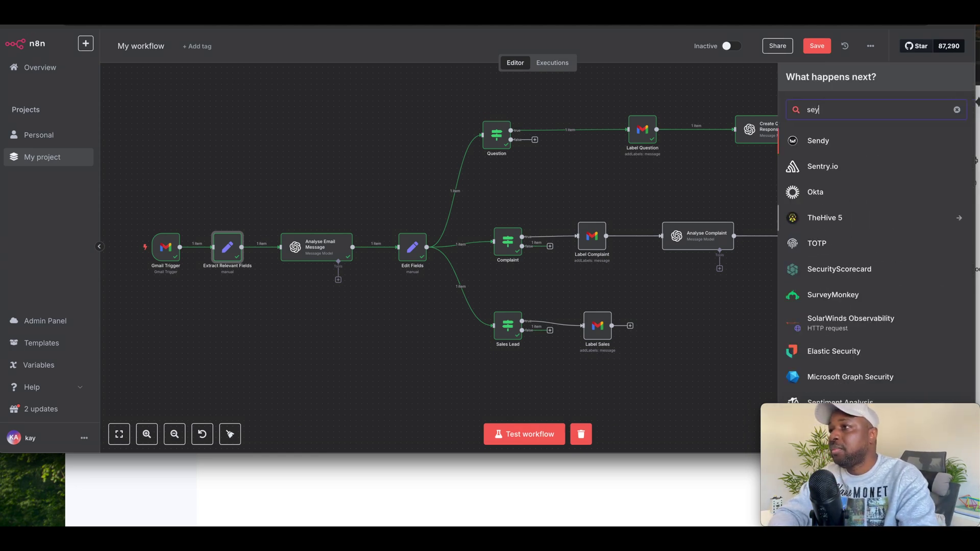
key(BackSpace)
text(t)
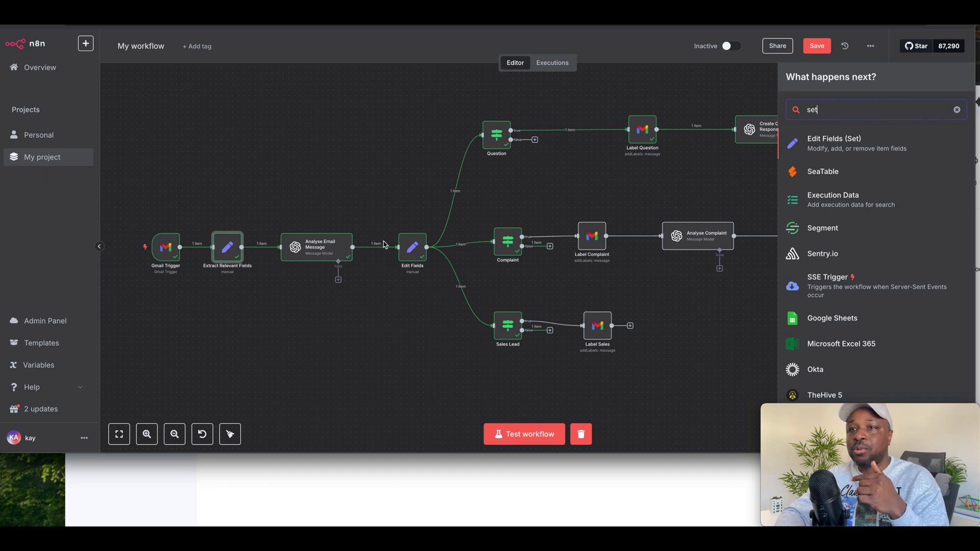
- Reopen the Extract Relevant Fields node, review its id, message, subject and from mappings and output, and return to the canvas
click(227, 258)
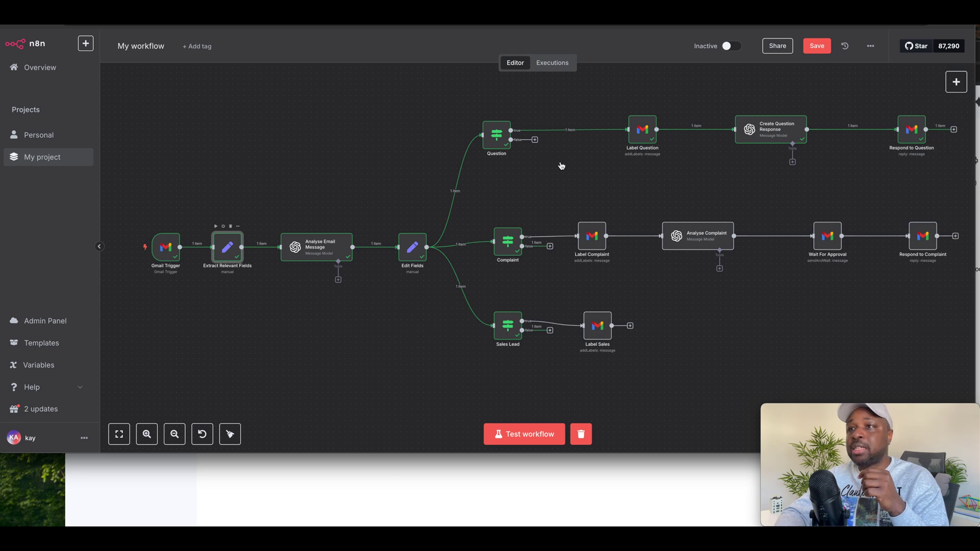
key(Return)
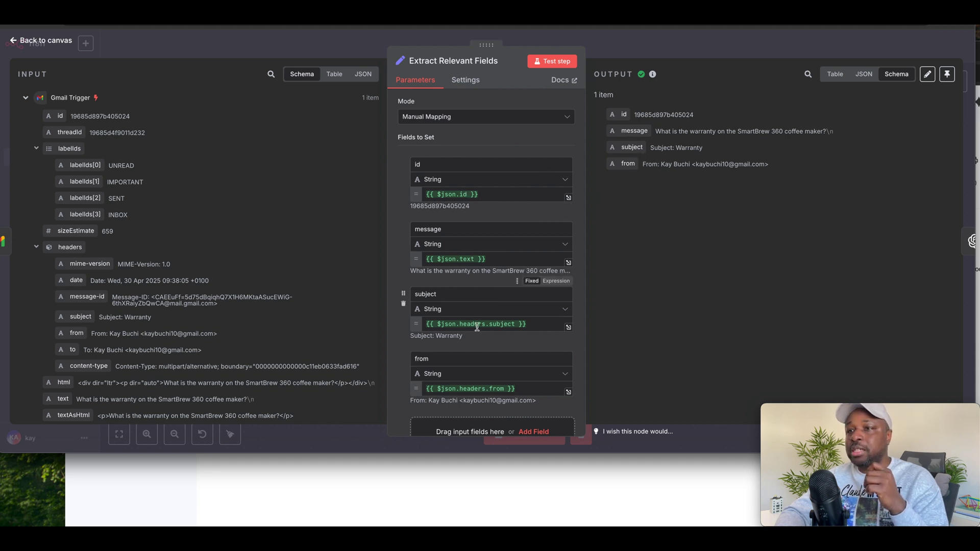
scroll(485, 306, down, 2)
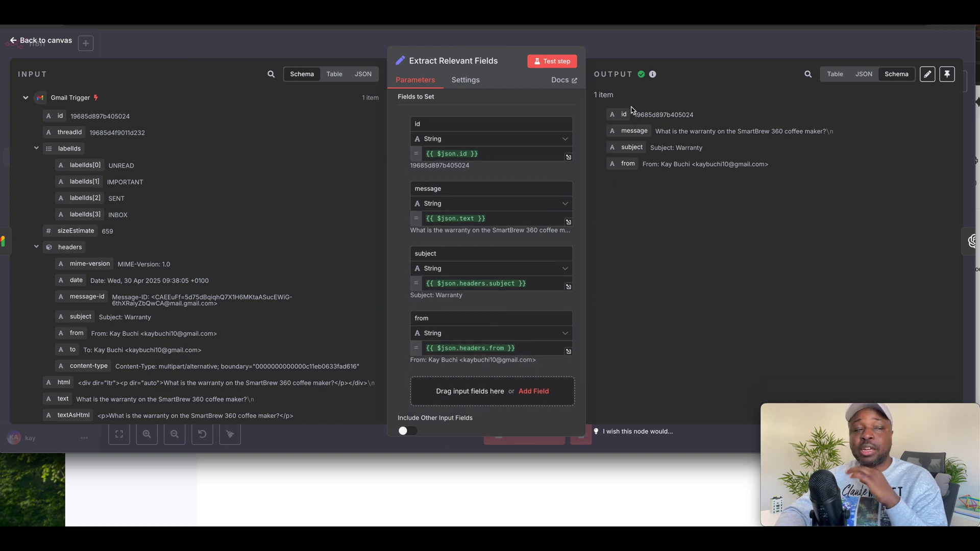
click(228, 37)
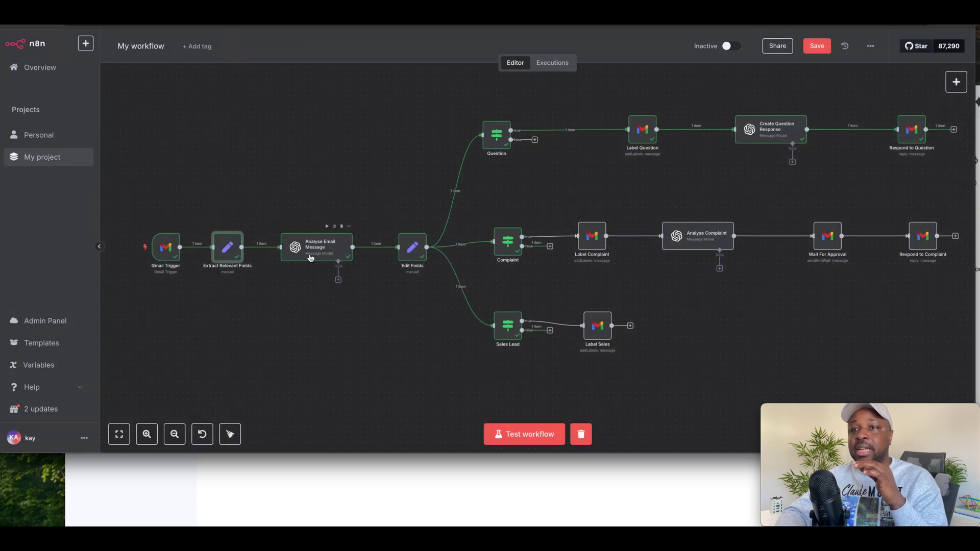
- Search the nodes for OpenAI and look through its available assistant, text, image, audio and file actions
click(956, 81)
text(op)
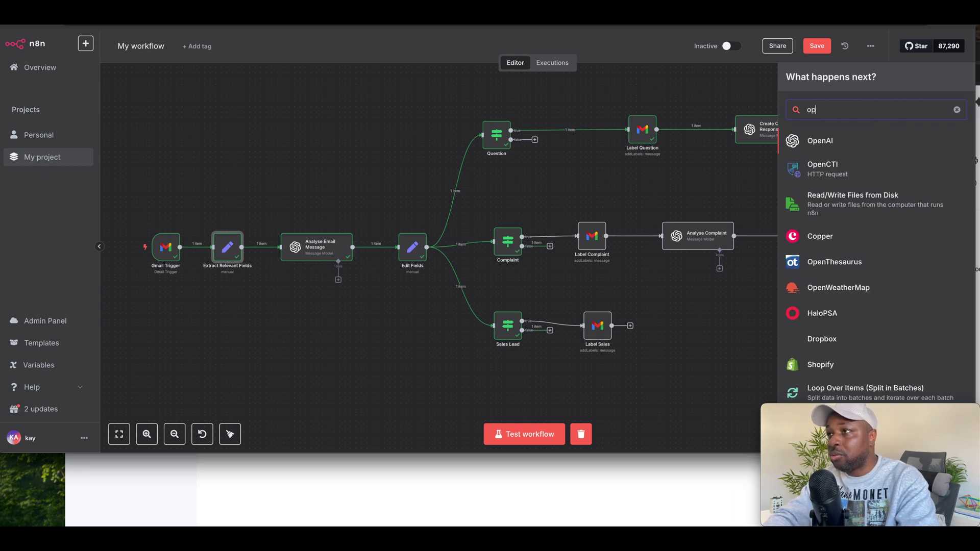
click(820, 143)
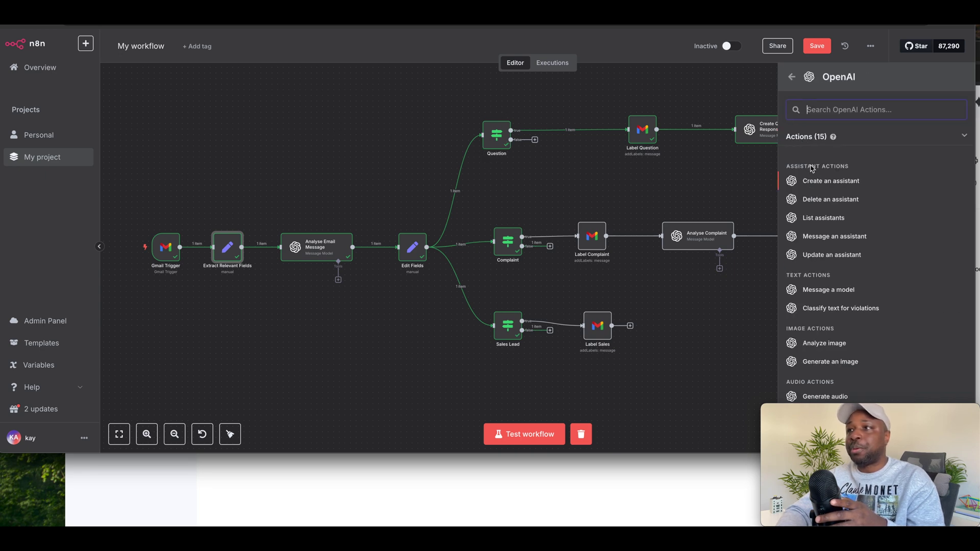
scroll(828, 204, down, 3)
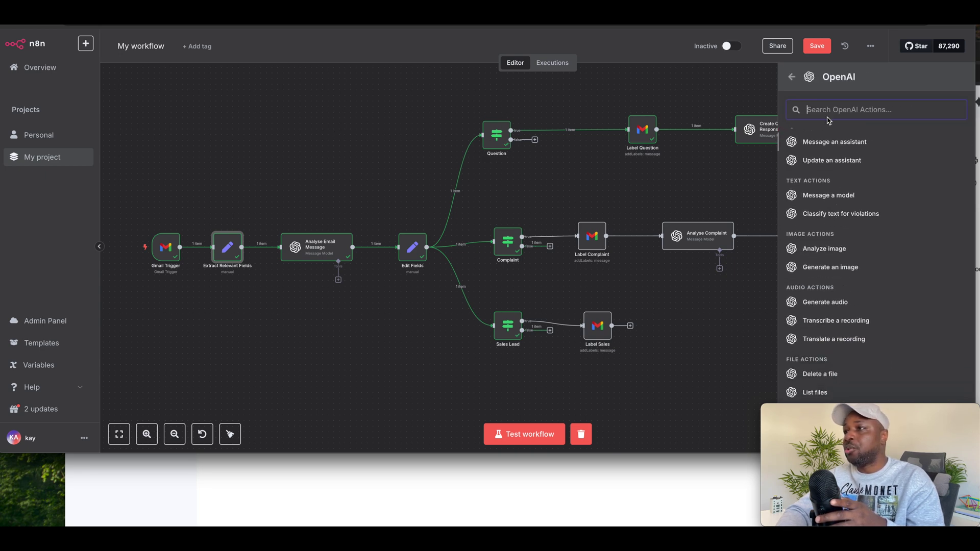
scroll(830, 156, up, 2)
scroll(830, 156, up, 1)
scroll(835, 192, down, 3)
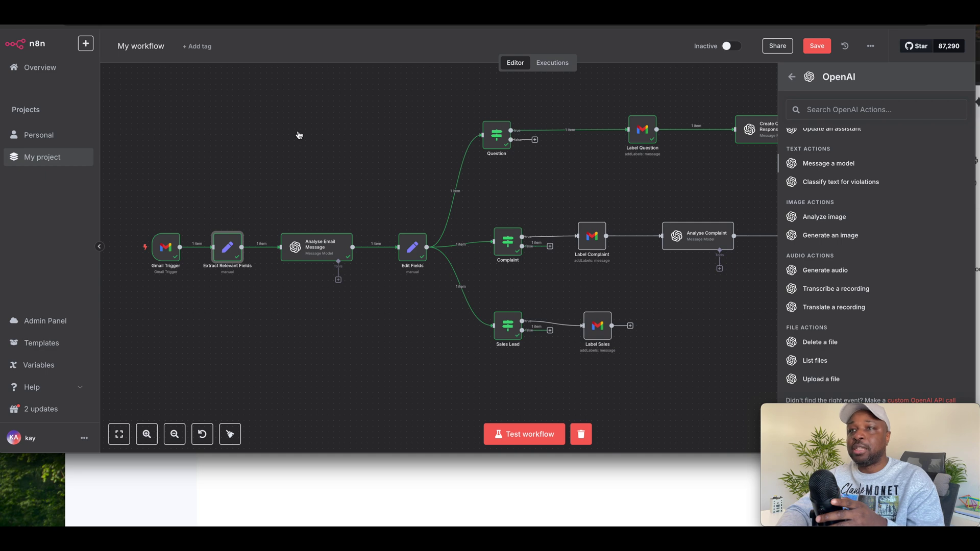
- Add an OpenAI node with the Message a model action, and remove it from the workflow together with its connection
click(791, 171)
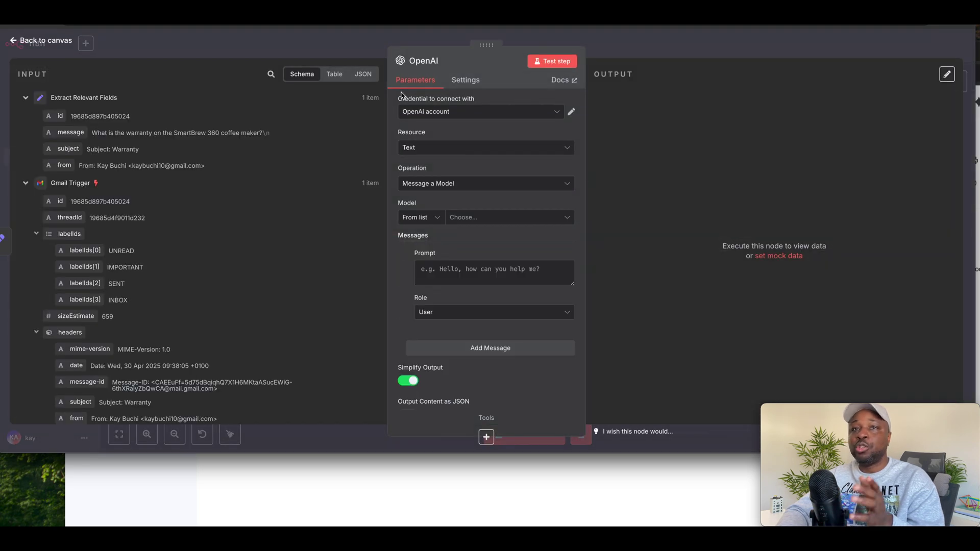
click(413, 37)
drag(363, 245, 351, 142)
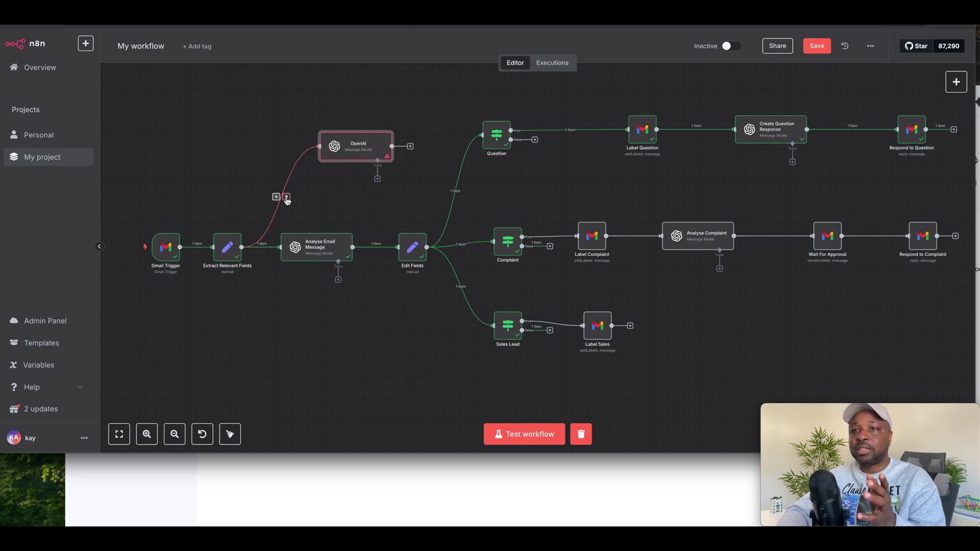
click(288, 197)
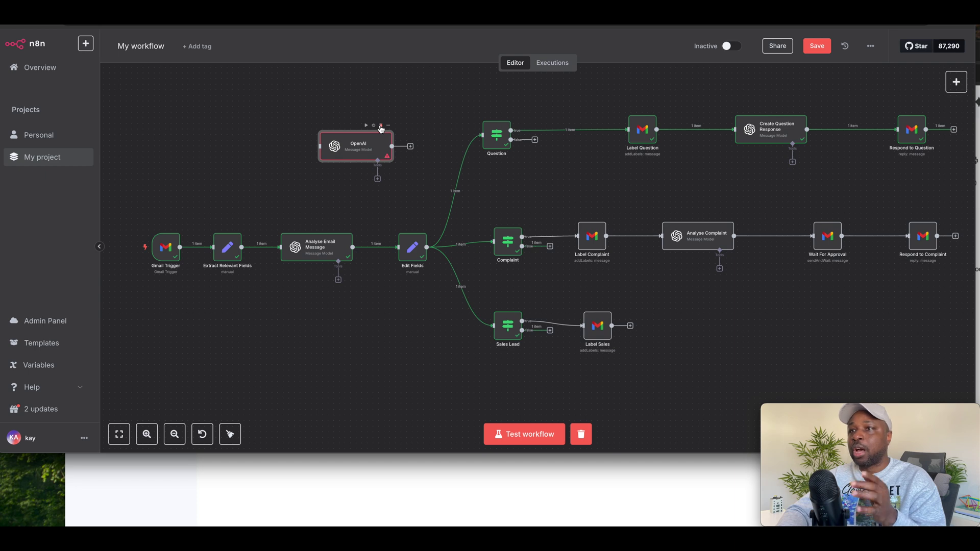
click(381, 125)
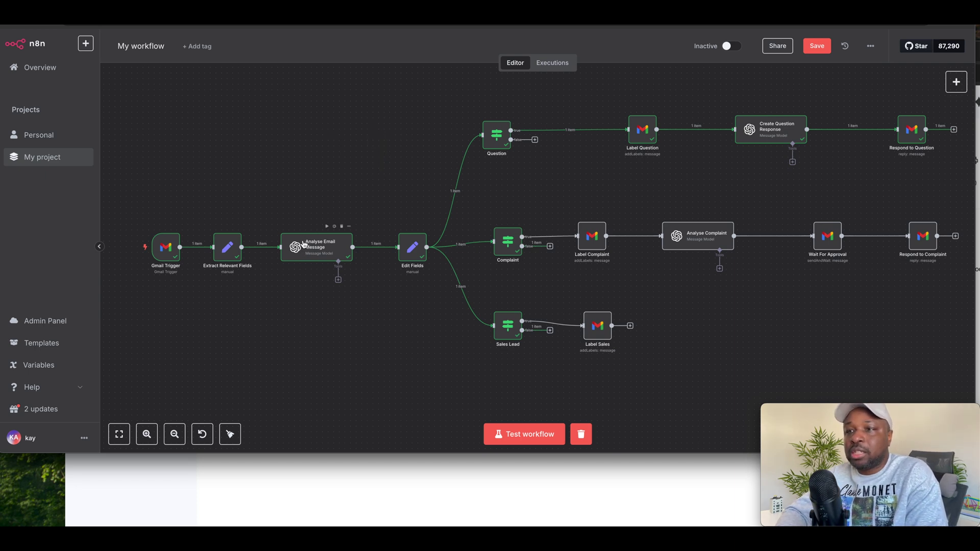
- Open the Analyse Email Message node and examine its credential, operation, model and prompt with the Gmail Trigger expressions
click(321, 248)
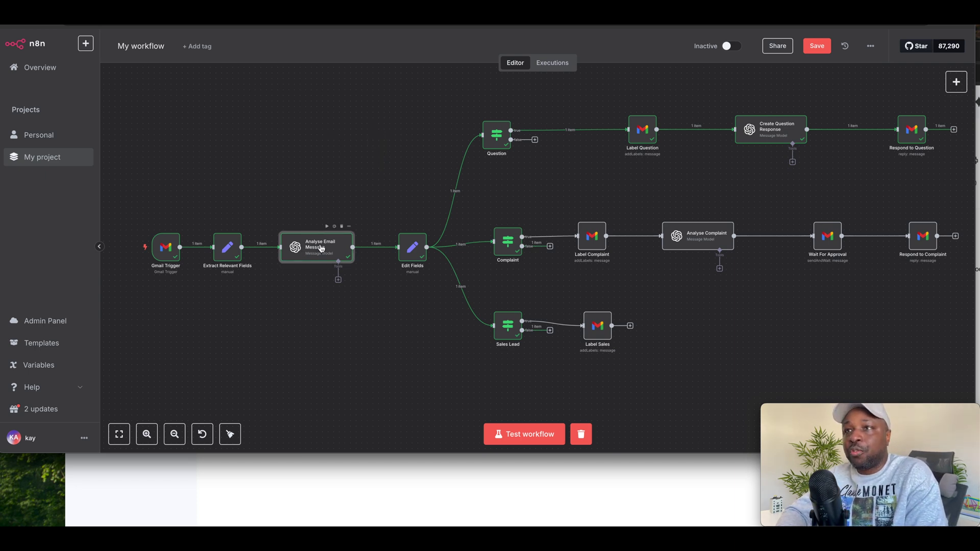
double_click(322, 248)
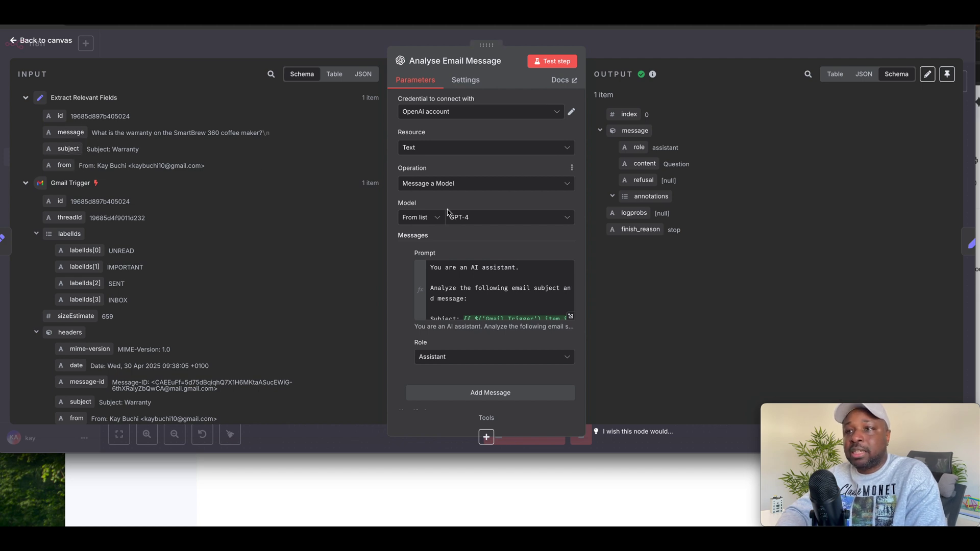
scroll(458, 303, down, 2)
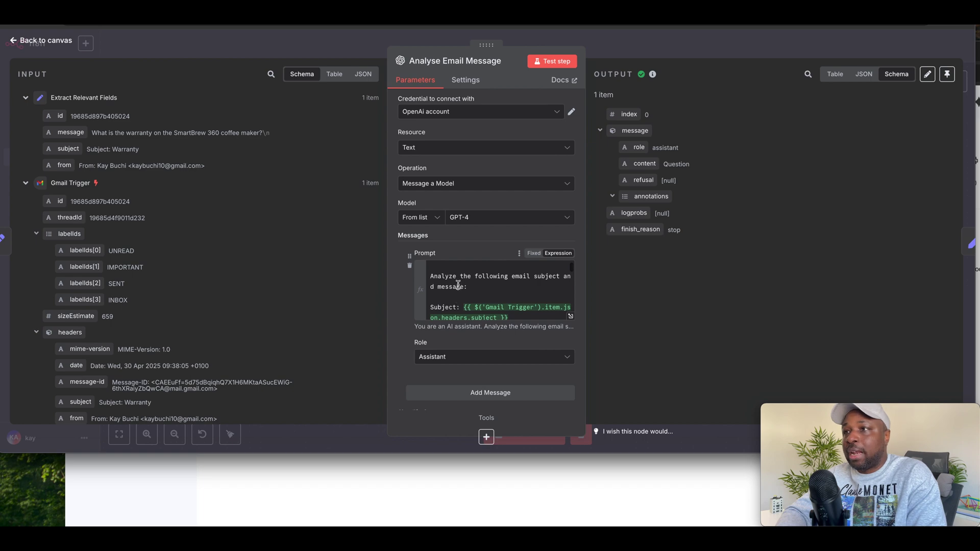
scroll(476, 297, down, 2)
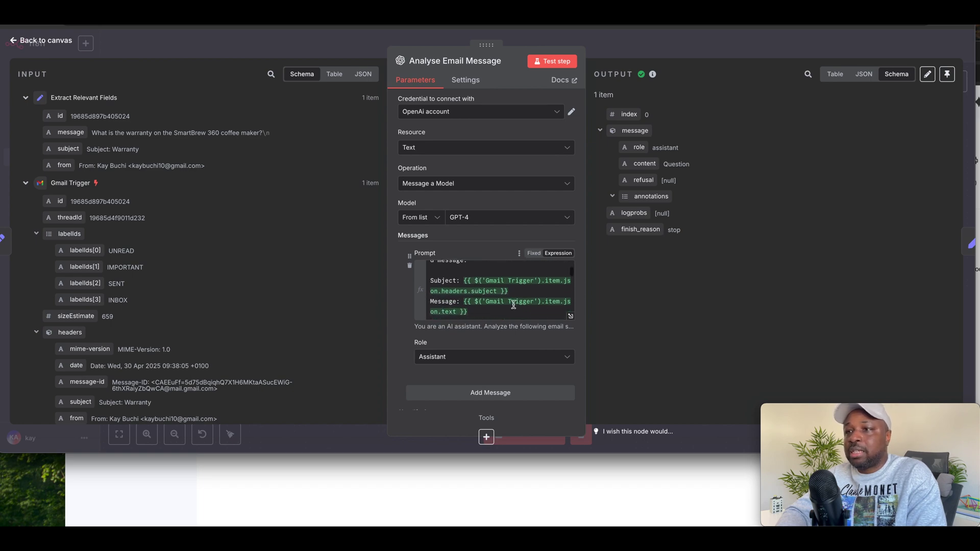
- Expand the Analyse Email Message prompt, read its category definitions and output instruction, check the node's output content, and return to the canvas
click(571, 317)
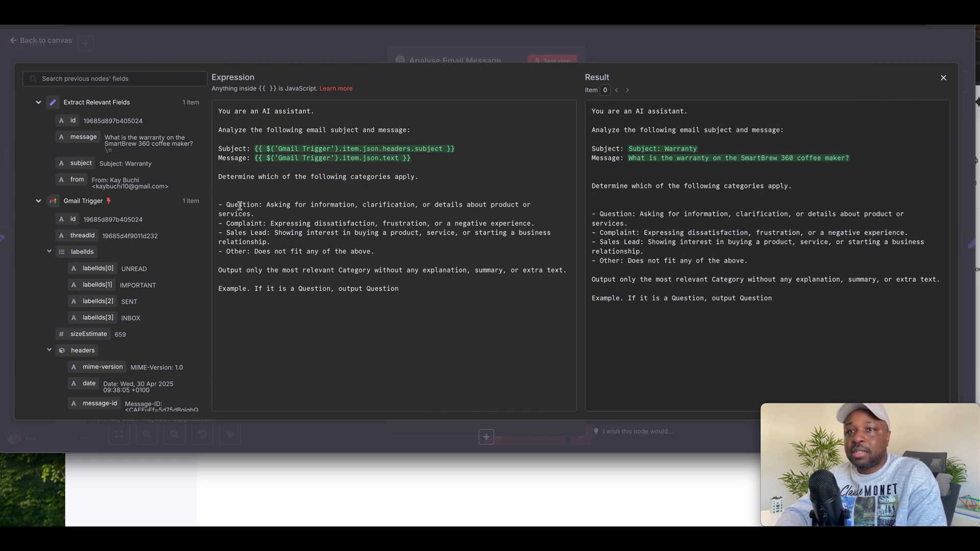
drag(268, 206, 346, 224)
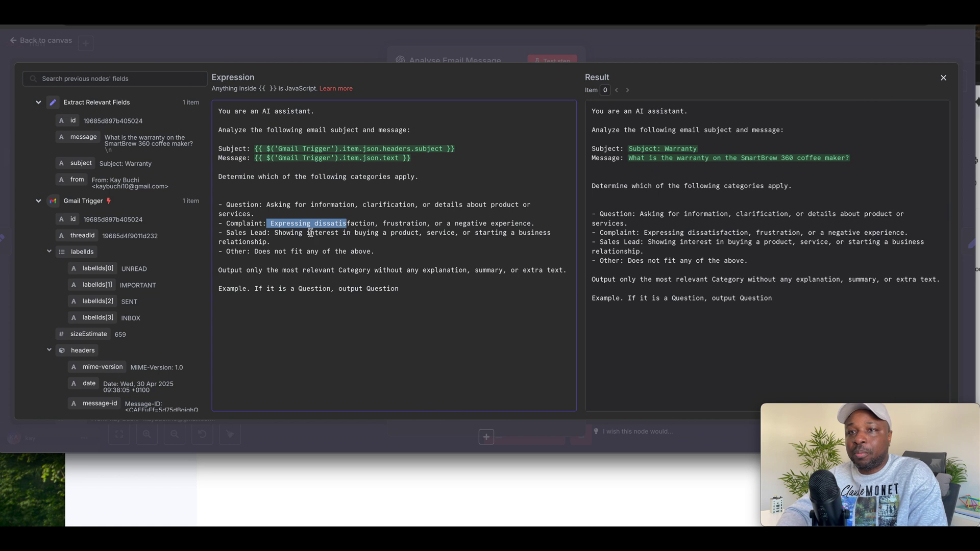
drag(275, 233, 447, 240)
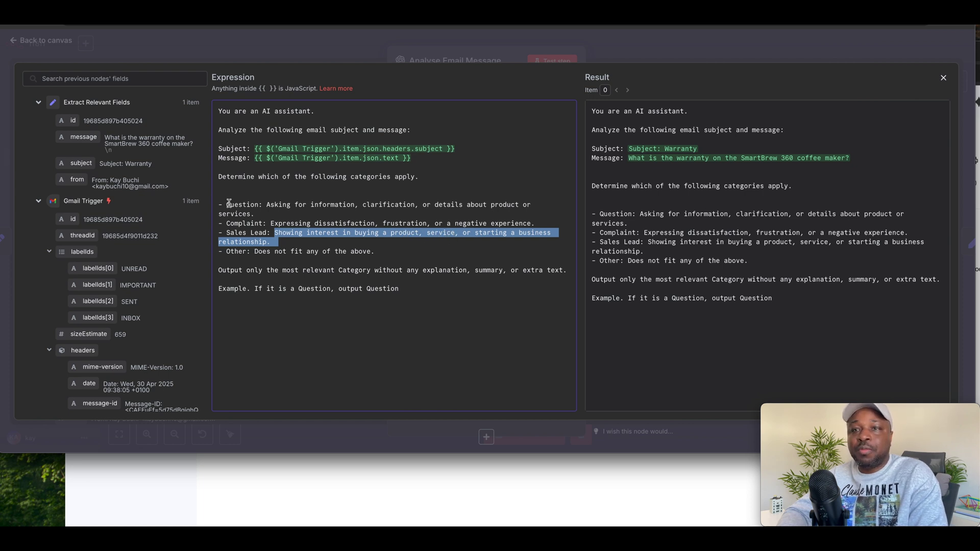
drag(229, 204, 259, 233)
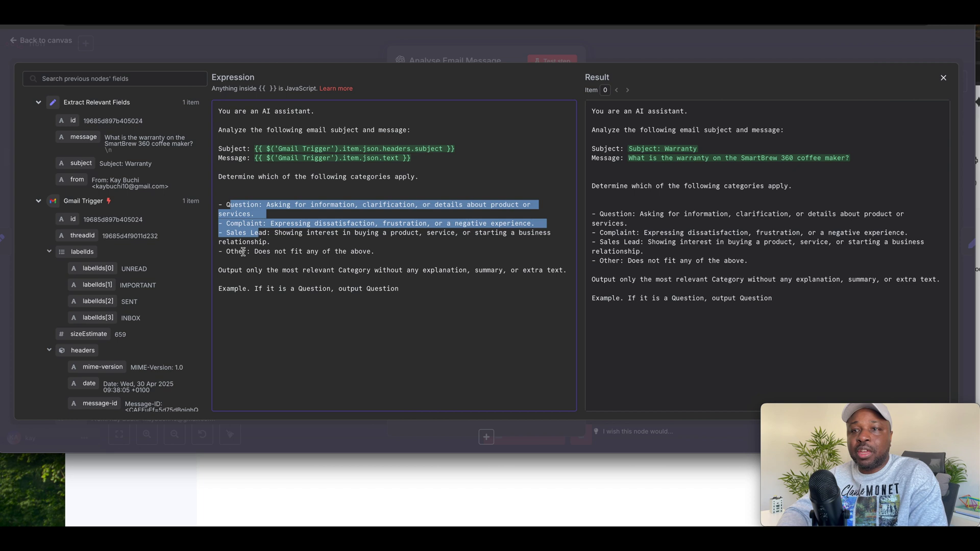
click(243, 252)
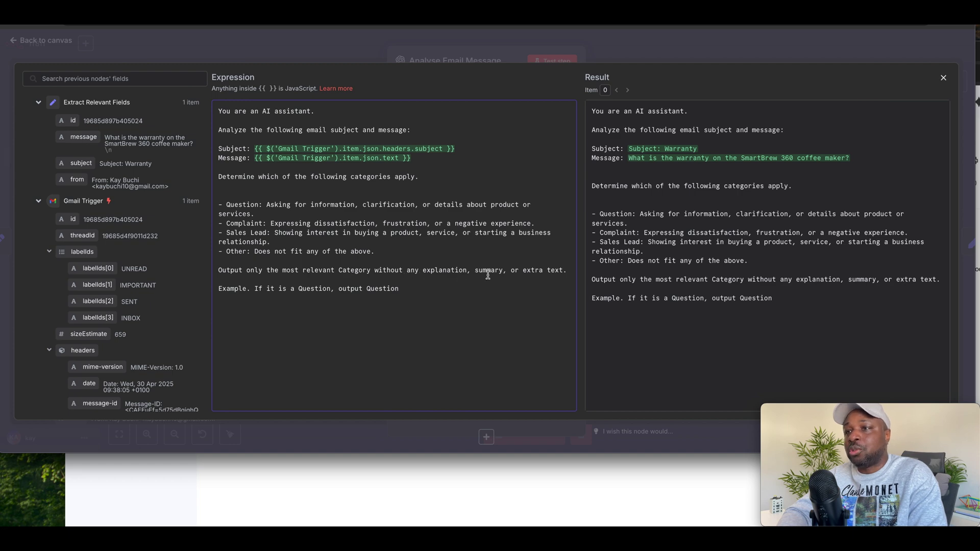
click(446, 50)
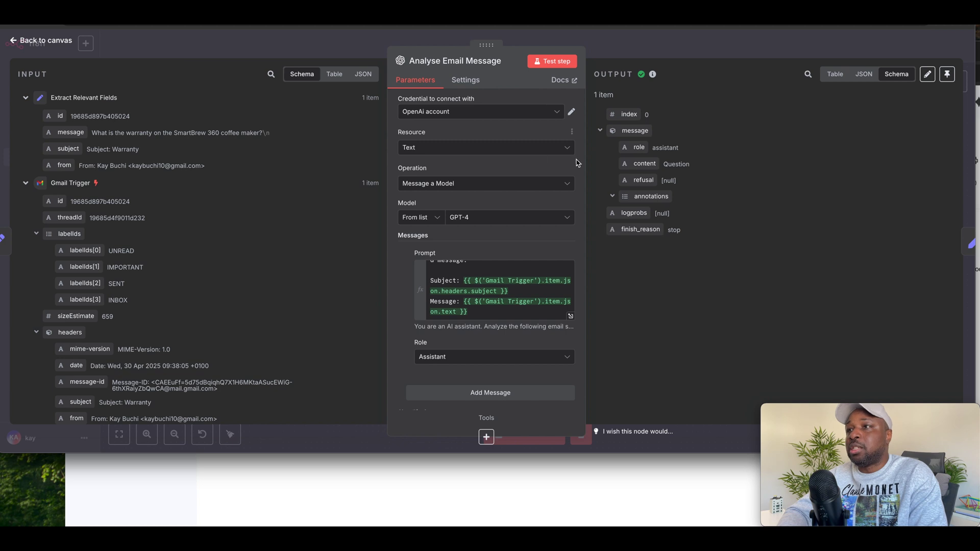
drag(665, 164, 699, 165)
click(633, 42)
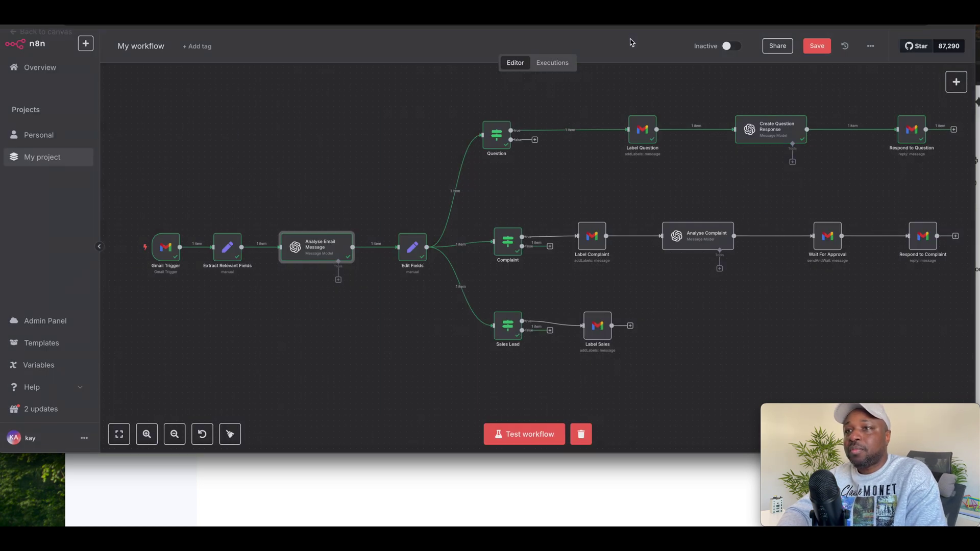
- Open the Edit Fields node, examine how Category is mapped from the model's message content, and return to the canvas
click(414, 250)
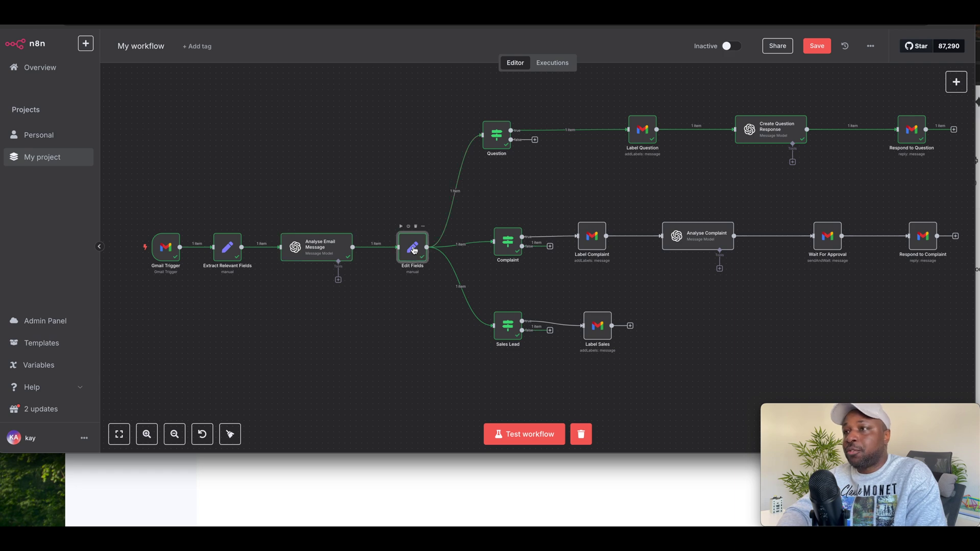
double_click(414, 250)
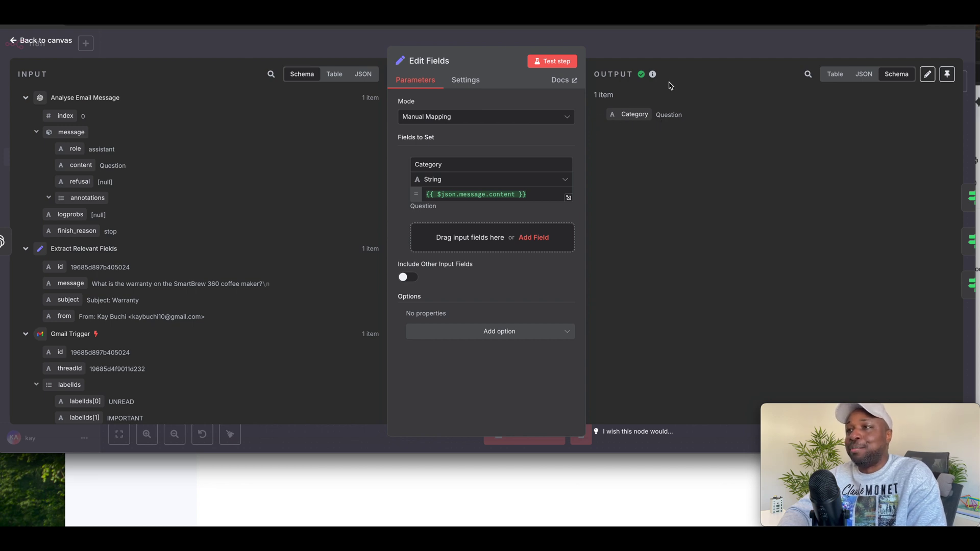
click(666, 41)
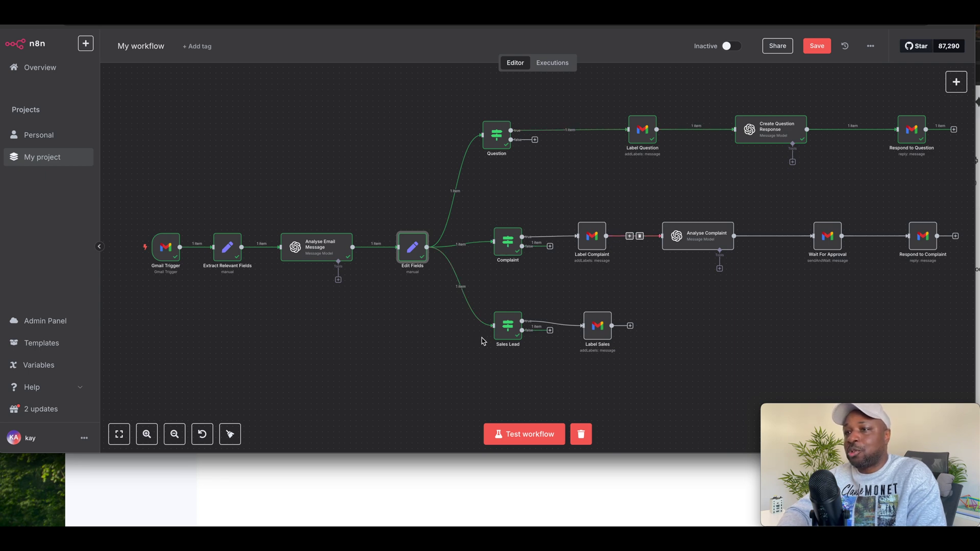
- Open the Question node, examine its condition on the Category value and its branch output, and return to the canvas
click(498, 145)
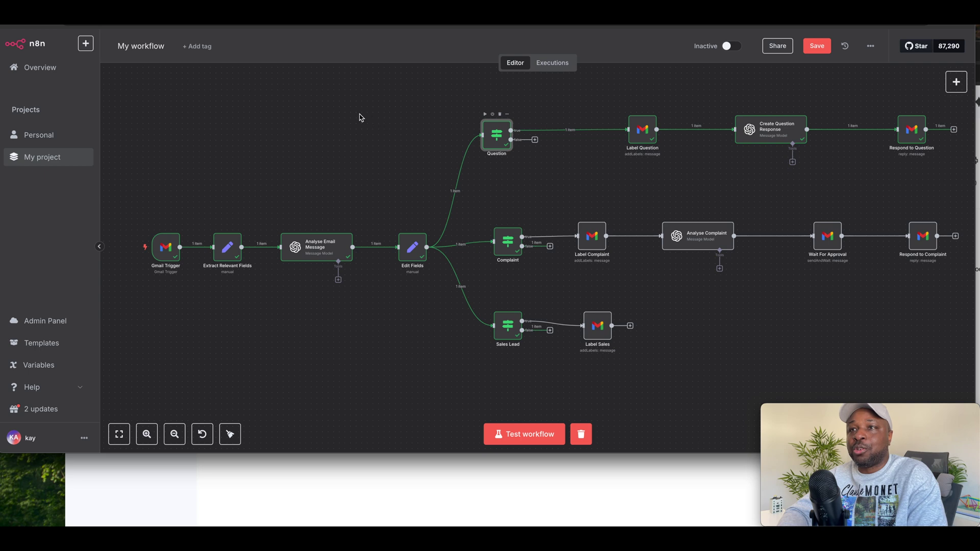
key(Return)
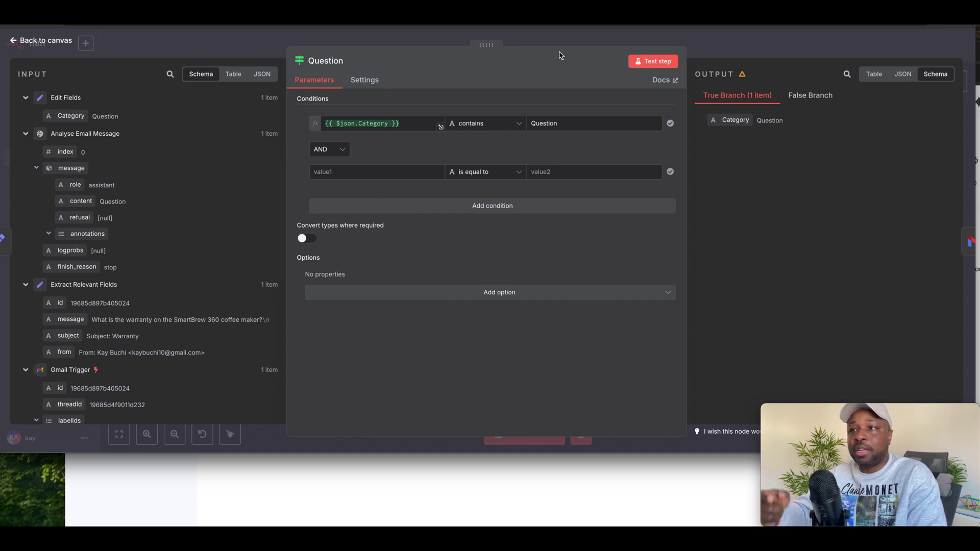
click(587, 41)
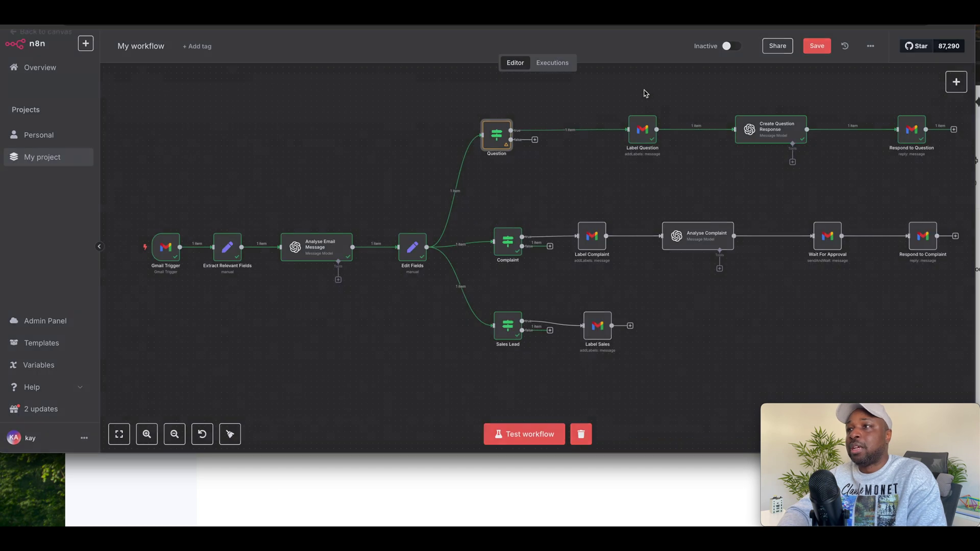
- Open the Label Question node, examine its Add Label operation, message ID expression and label name, and return to the canvas
click(642, 143)
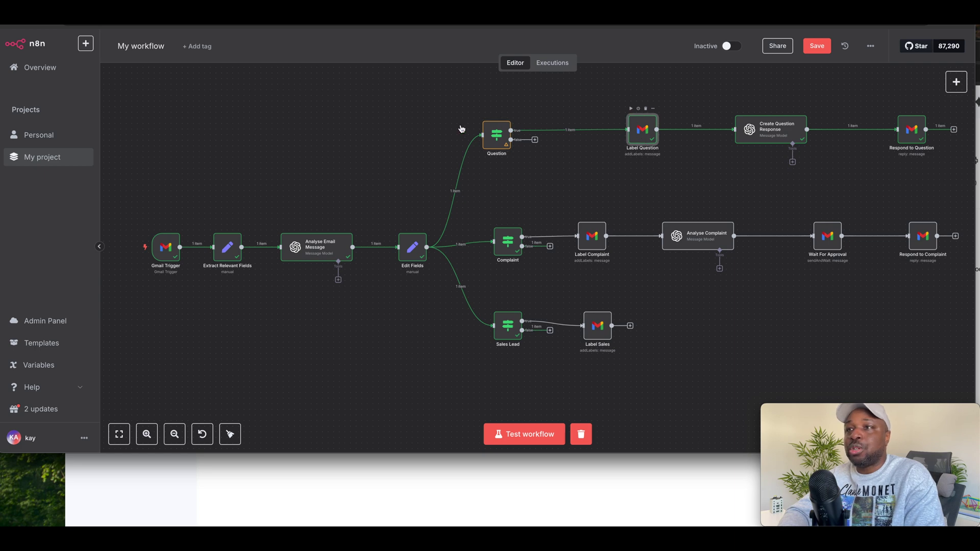
key(Return)
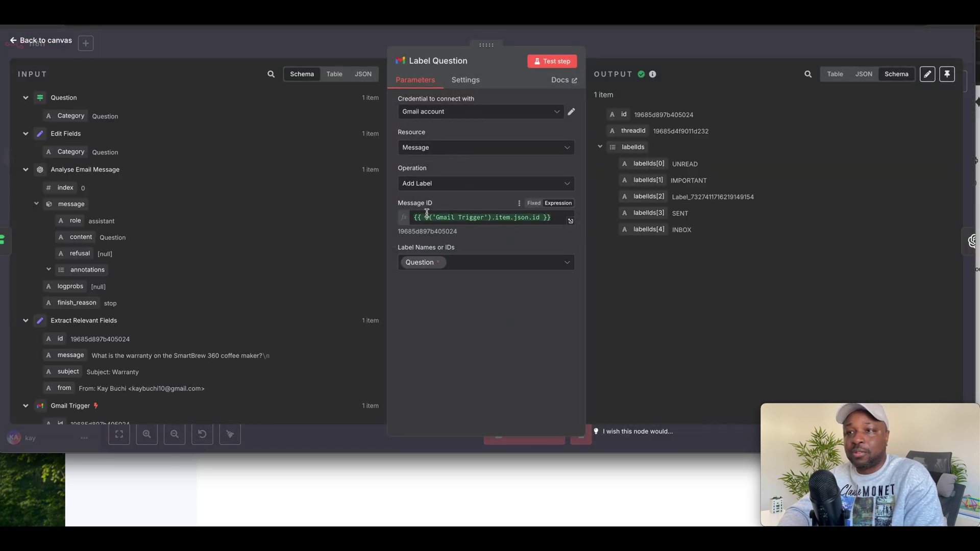
click(551, 36)
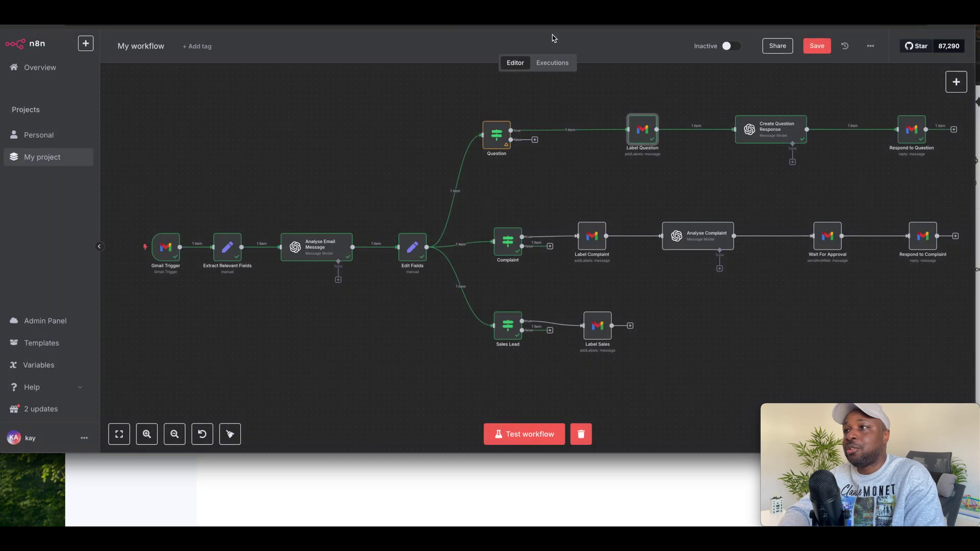
- Open the Create Question Response node, read its expanded prompt with the product list and FAQ, check the output content, and return to the canvas
double_click(763, 134)
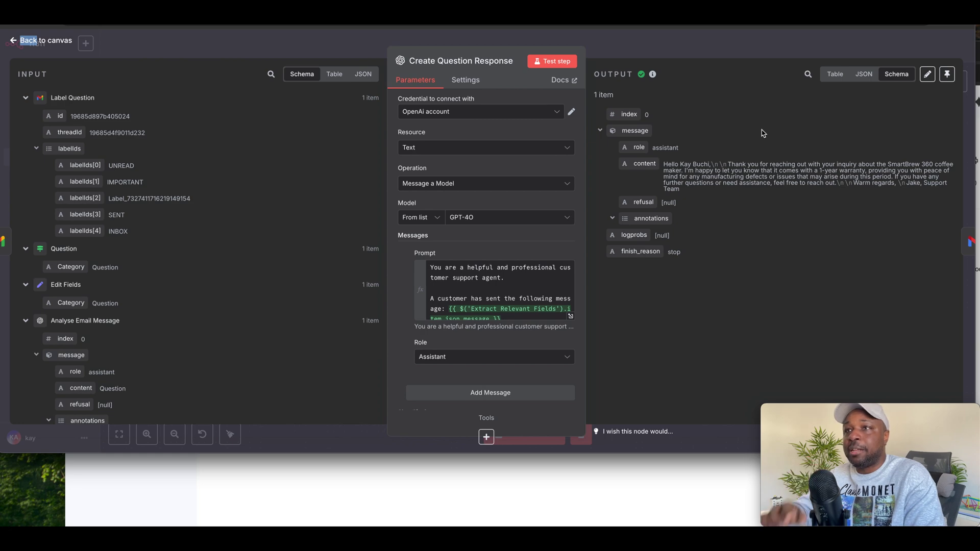
click(571, 317)
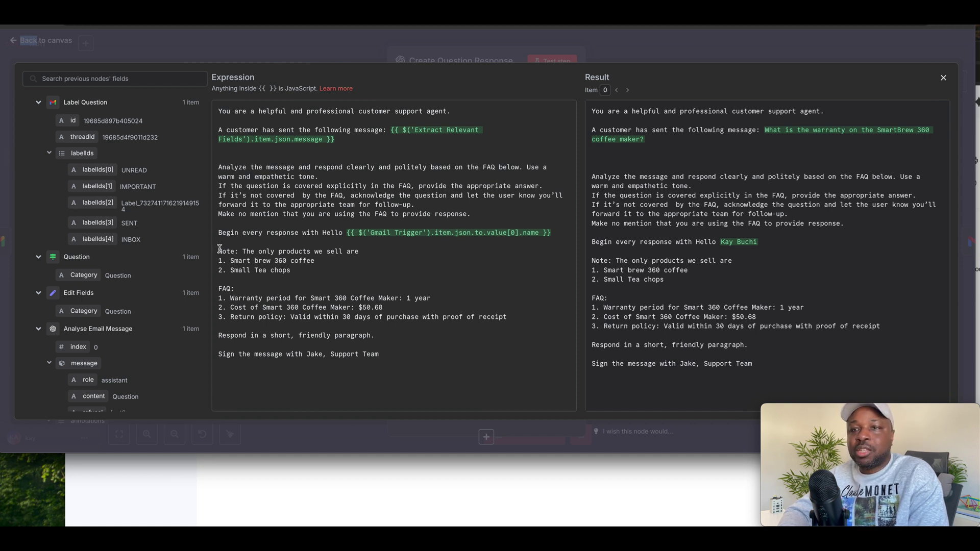
drag(220, 248, 301, 274)
click(301, 274)
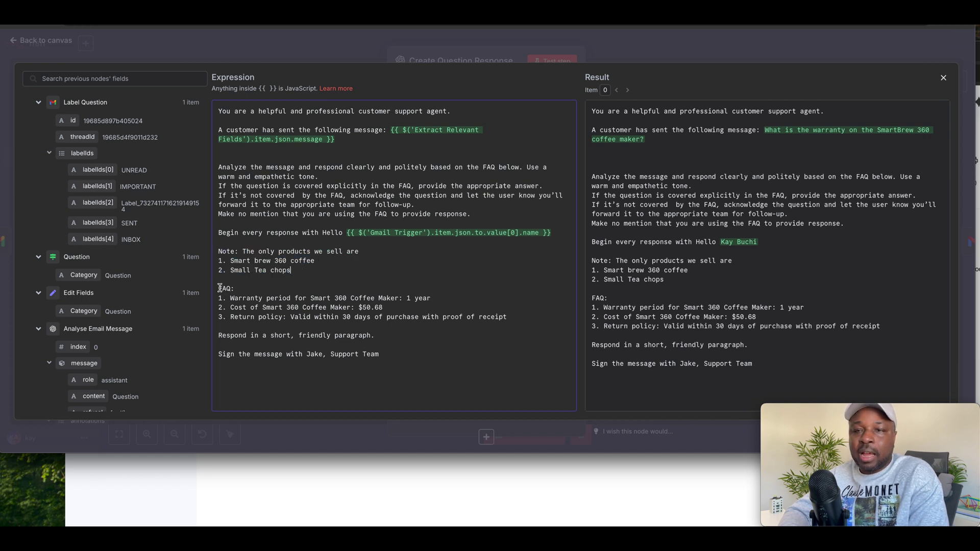
drag(220, 289, 532, 324)
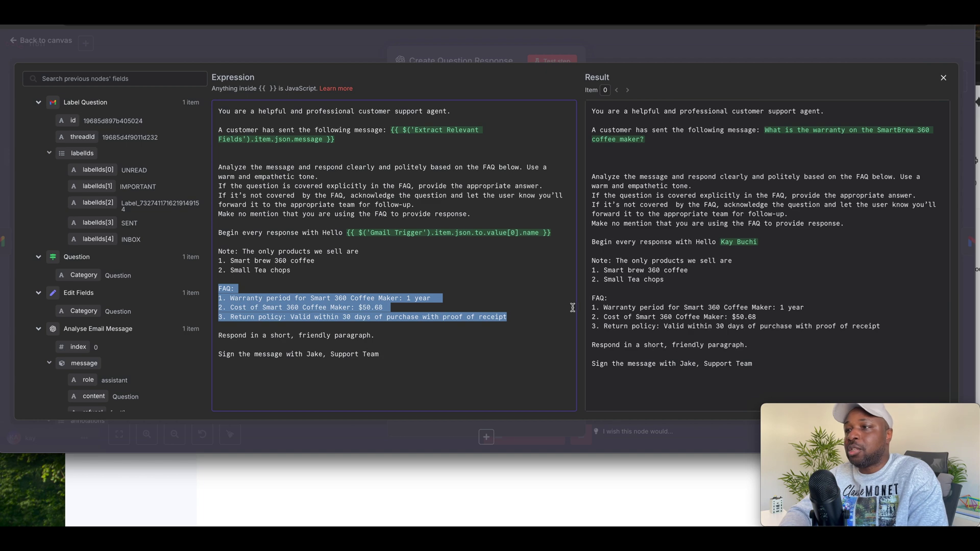
click(944, 79)
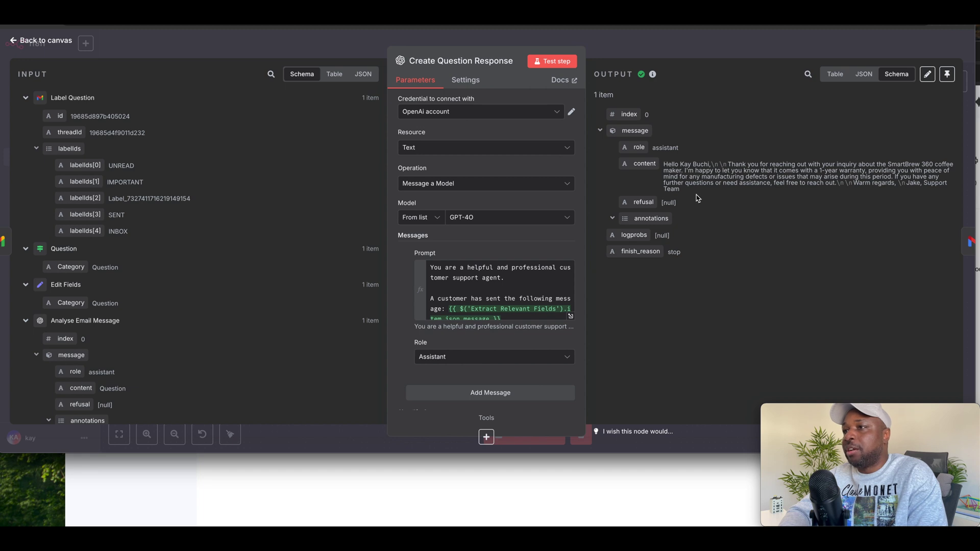
click(640, 46)
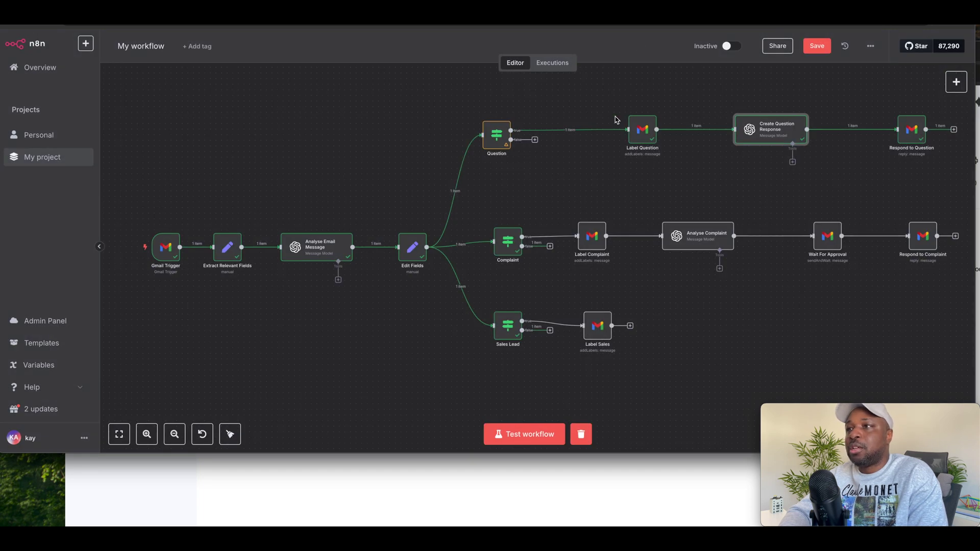
- Open the Respond to Question node, examine its Reply operation, message ID and message expressions, and return to the canvas
mouse_move(851, 139)
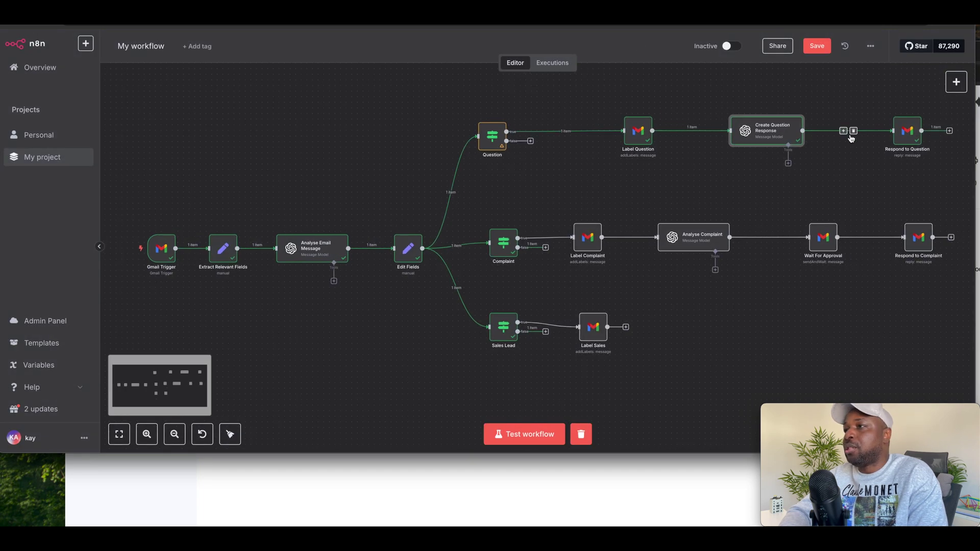
double_click(898, 135)
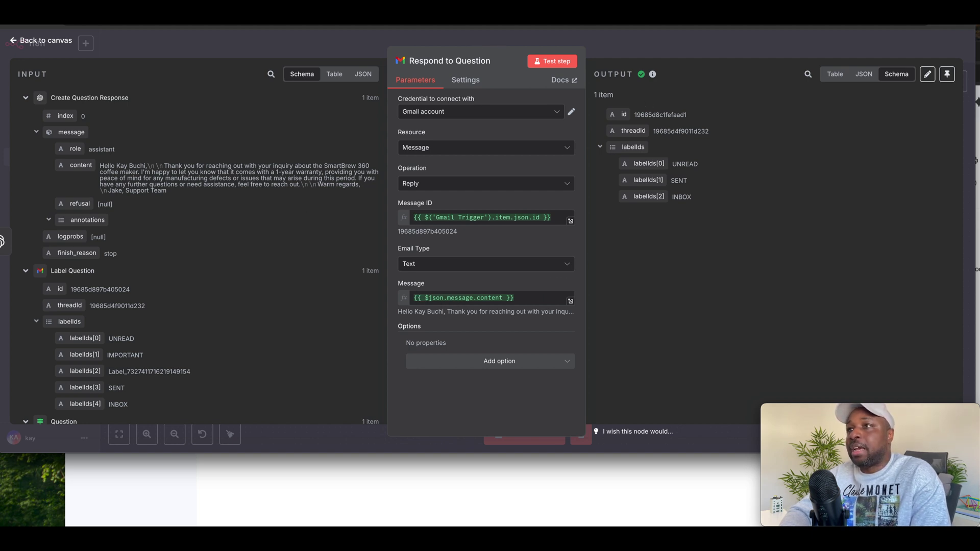
click(645, 39)
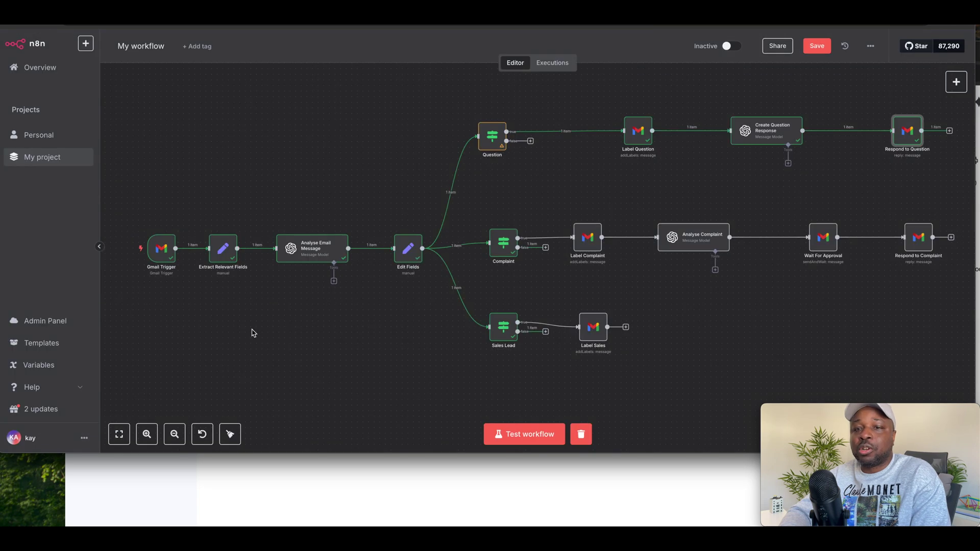
- Switch to the Gmail inbox and read the automated reply in the Warranty conversation
click(223, 483)
click(164, 168)
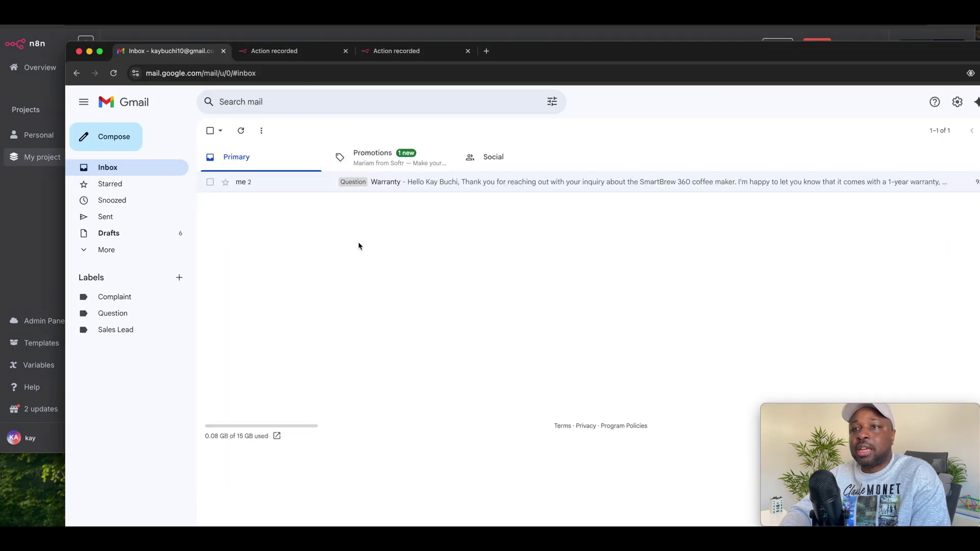
click(431, 187)
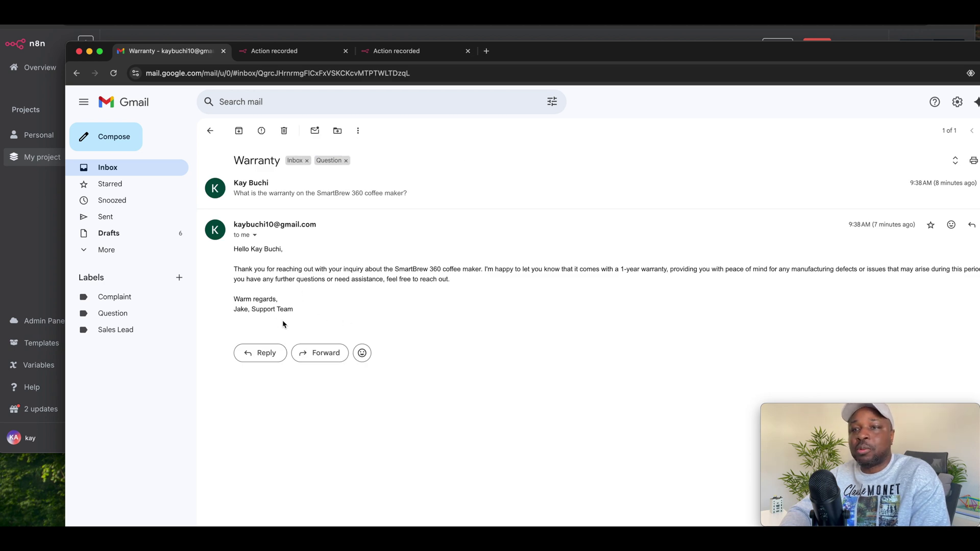
- Switch to the tldraw board and copy the complaint text about the SmartBrew 360 coffee maker, without its Complaint heading
key(super+Tab)
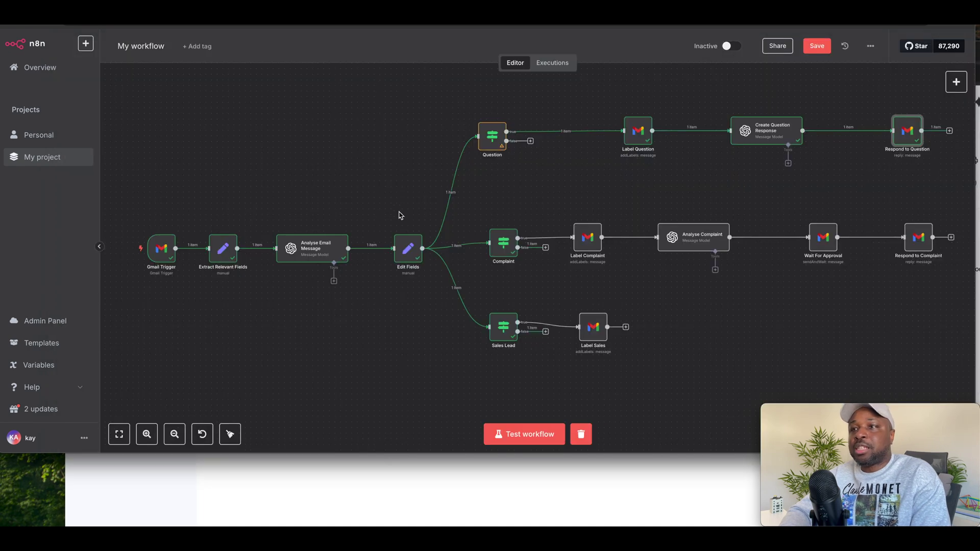
key(super+Tab)
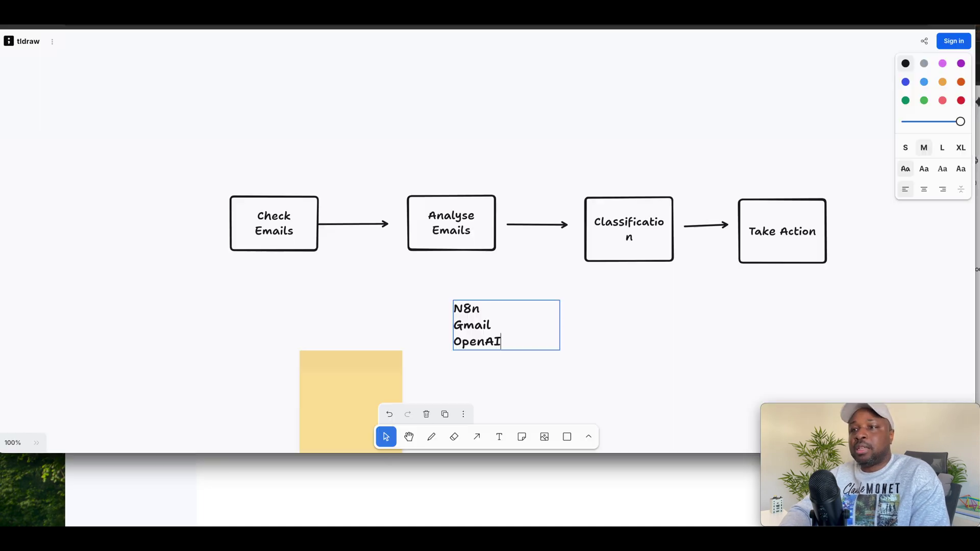
scroll(489, 268, down, 10)
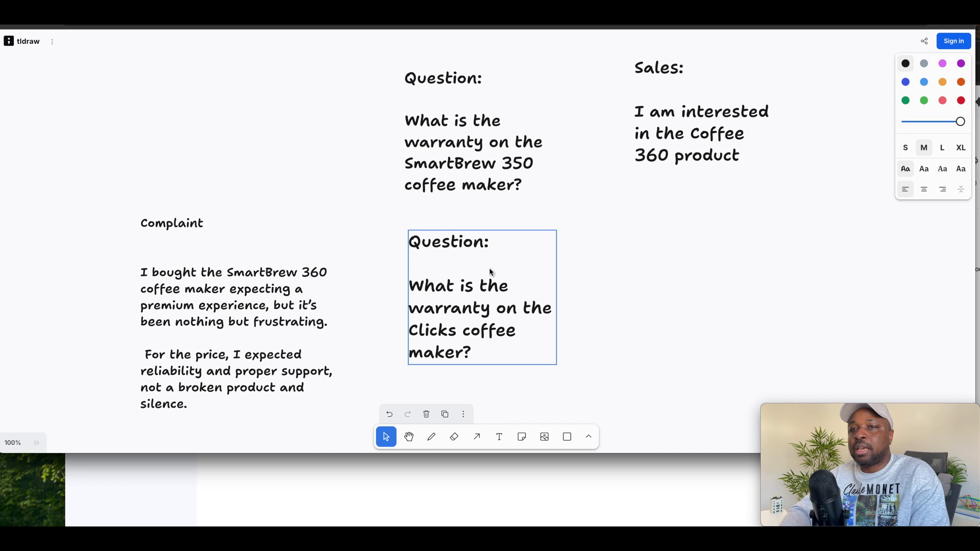
scroll(491, 272, down, 2)
drag(192, 382, 136, 237)
key(super+c)
click(184, 370)
click(184, 369)
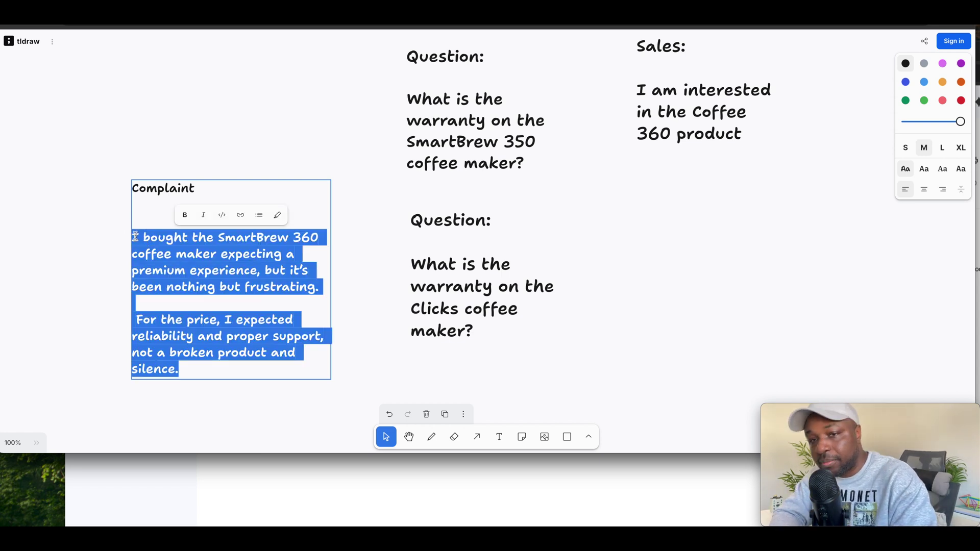
- In Gmail, start a new message with the copied complaint as its body and "Not happy" as its subject
click(179, 472)
click(127, 147)
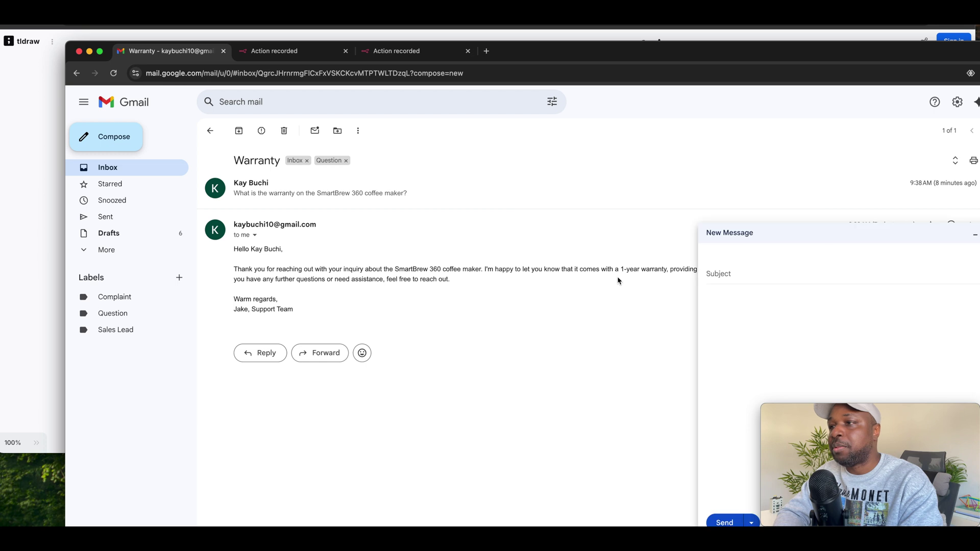
key(super+v)
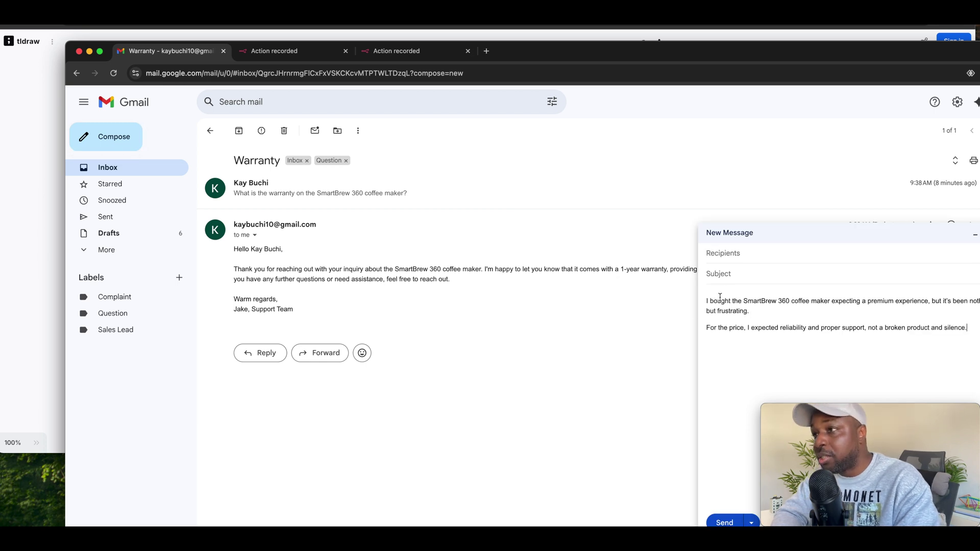
click(727, 273)
text(Not happy)
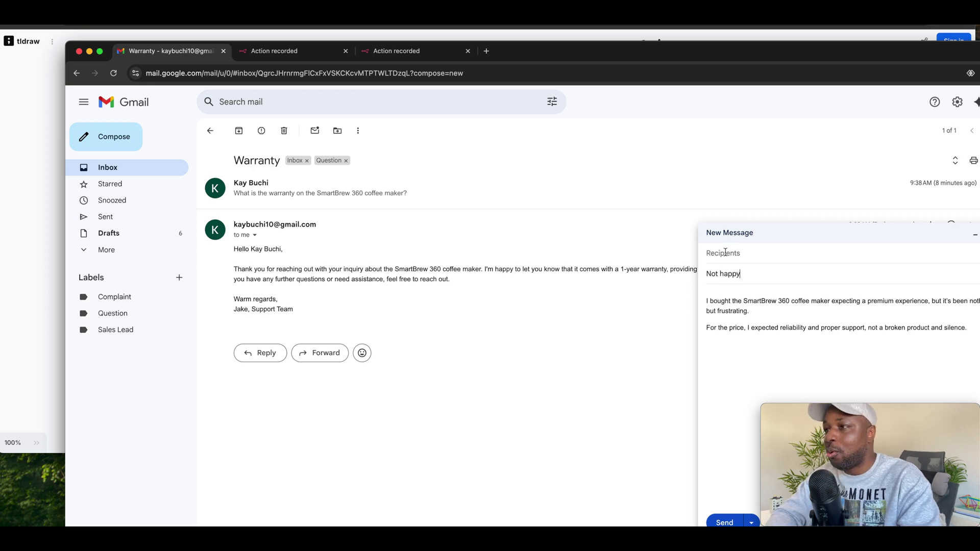
- Address the complaint message to the mailbox owner's own contact and send it
click(726, 253)
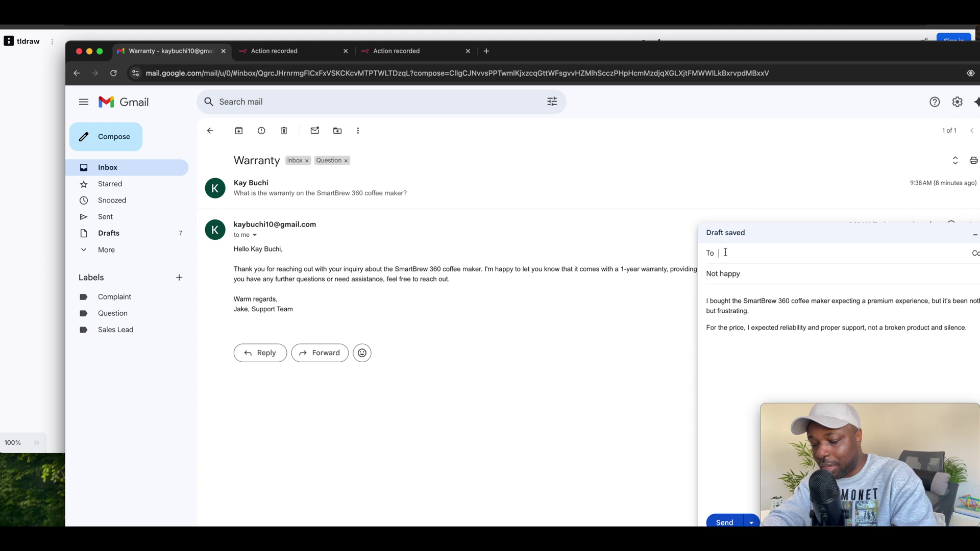
text(kay)
click(760, 284)
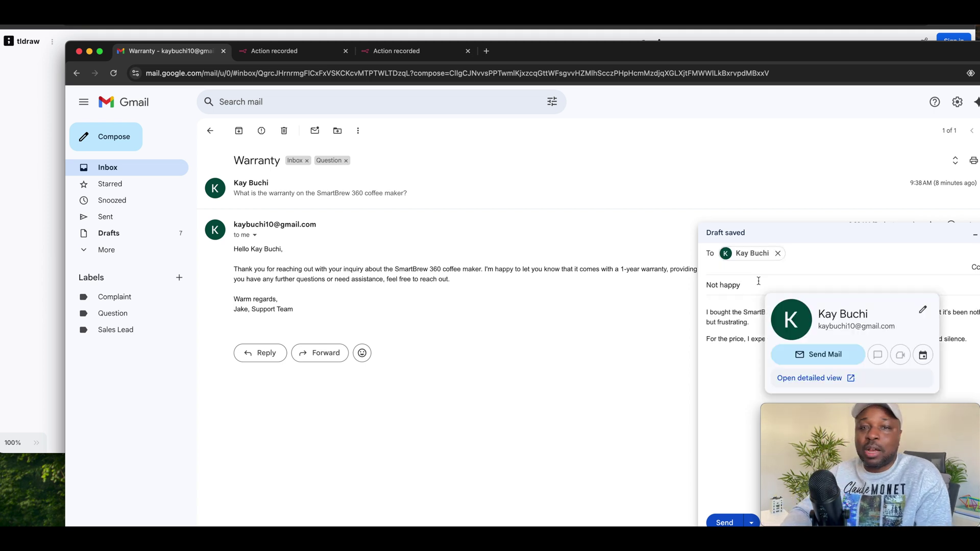
click(725, 521)
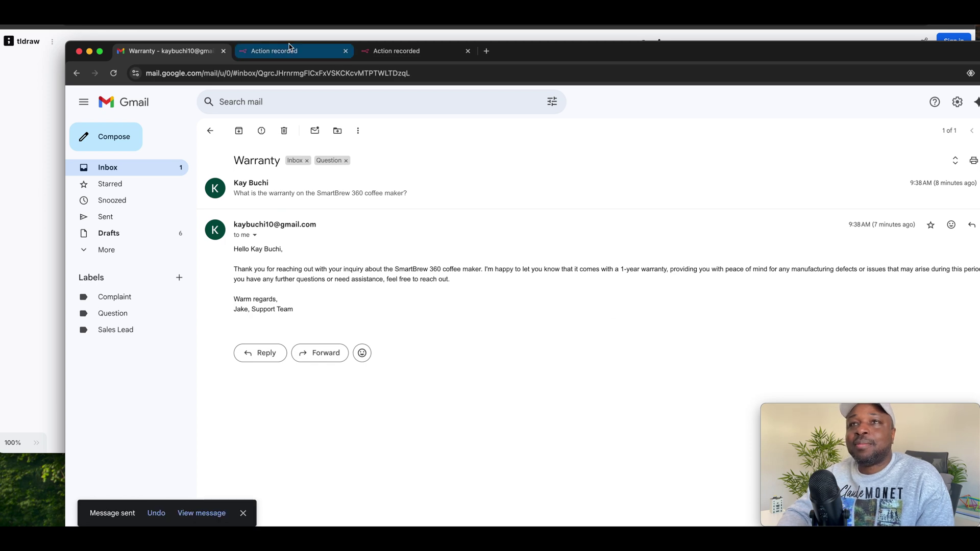
- Check the Gmail inbox for the "Not happy" message and its labels before running the workflow
click(36, 68)
key(alt+Tab)
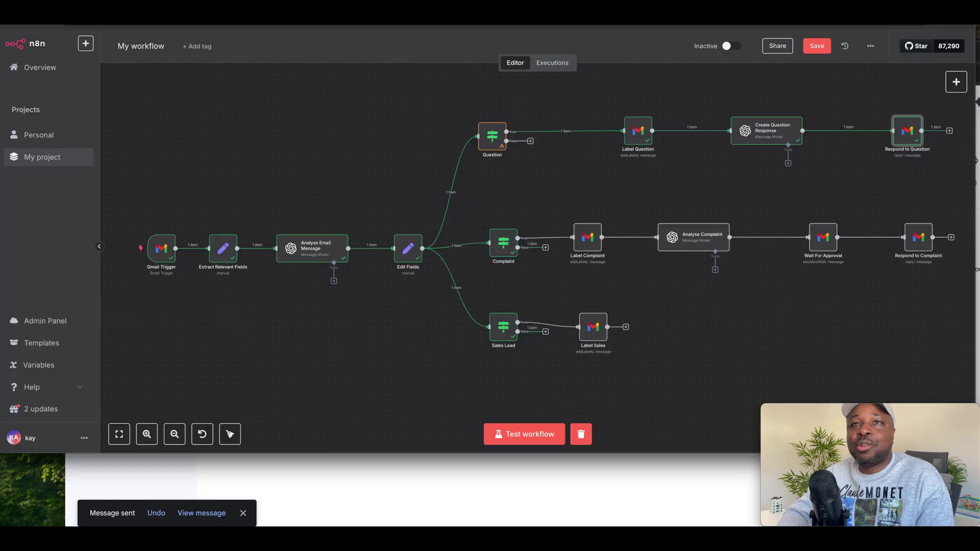
click(130, 471)
click(158, 164)
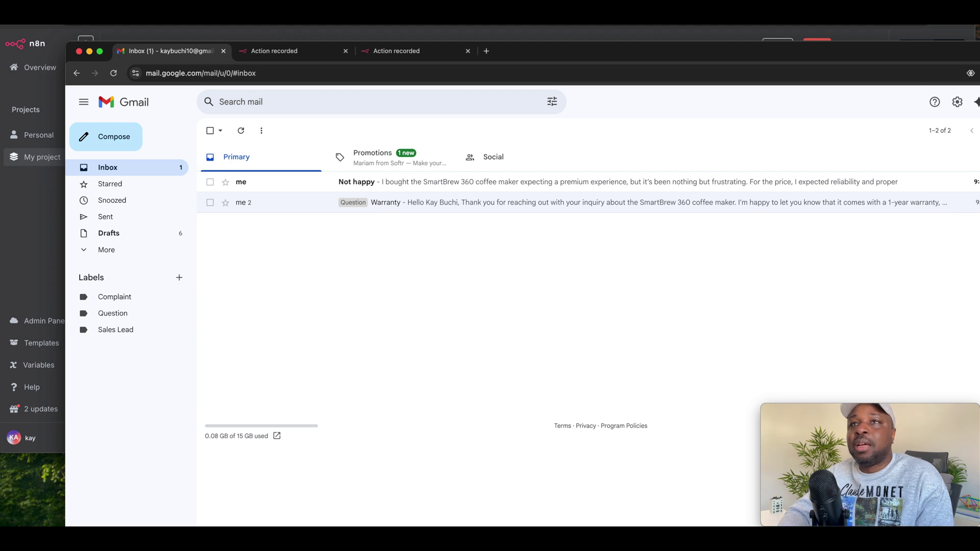
- Return to the n8n workflow, run a test on the complaint email, and follow its execution along the Complaint branch
key(super+Tab)
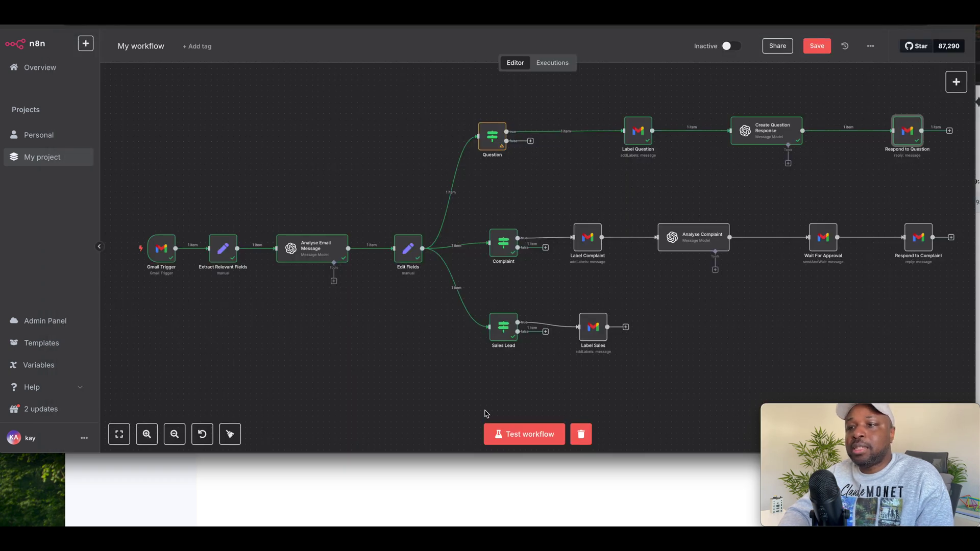
click(518, 439)
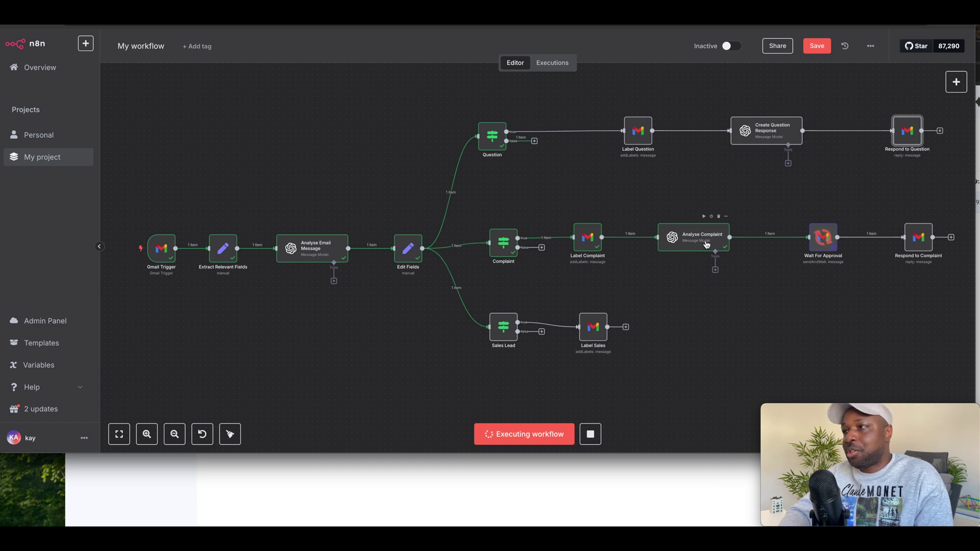
scroll(735, 280, right, 3)
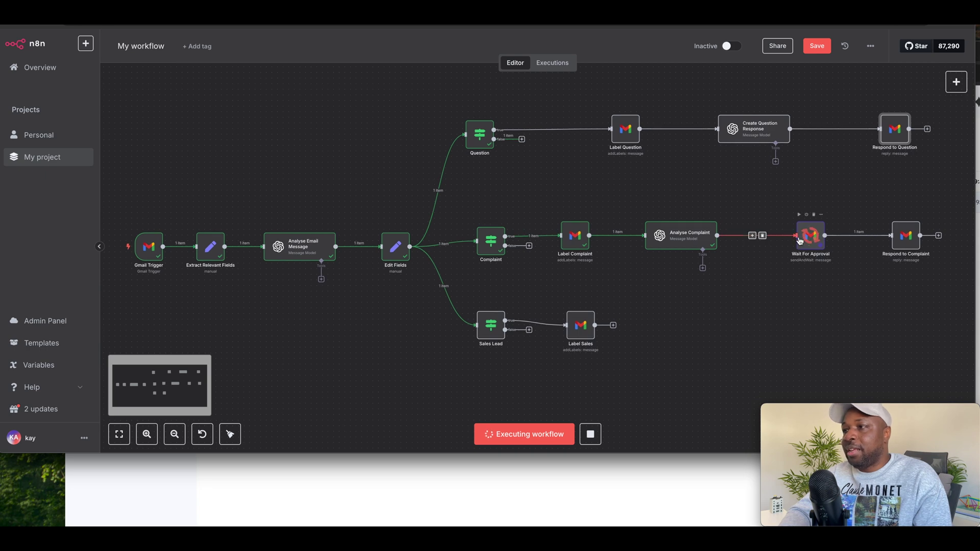
- Browse the Human in the loop nodes that can send a message and wait for a response, and return to the canvas
mouse_move(958, 84)
click(958, 85)
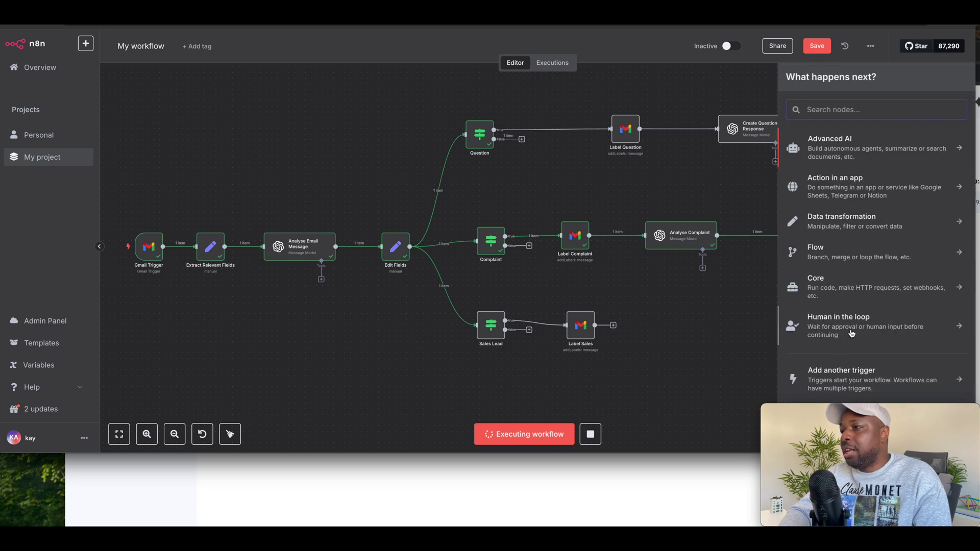
click(842, 325)
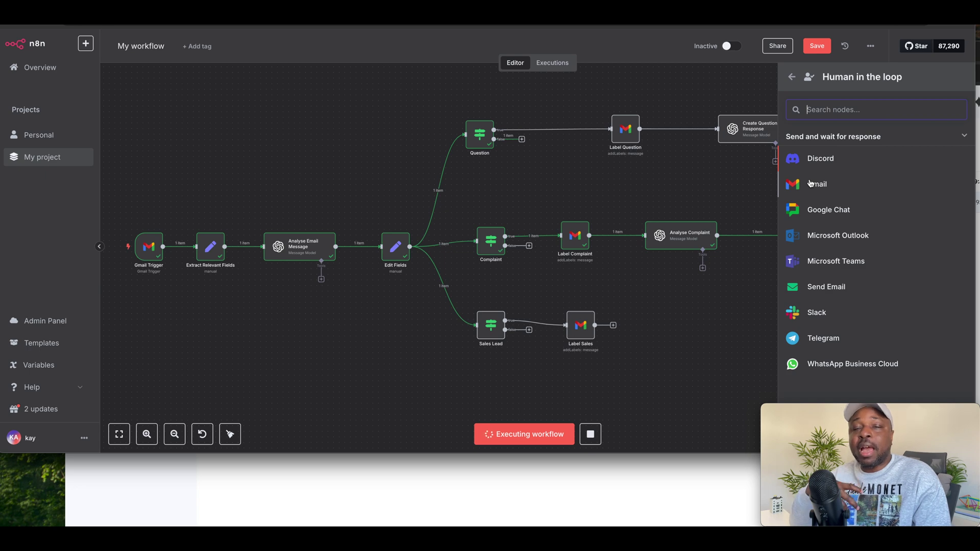
click(679, 285)
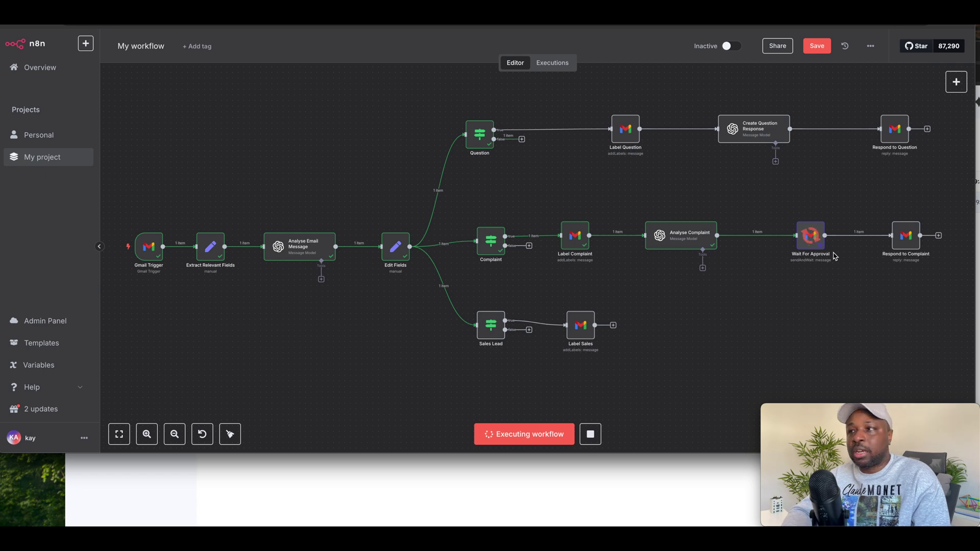
- Switch to Gmail, open the approval request for the "Not happy" complaint, review the drafted response and approve it
key(super+Tab)
click(242, 131)
click(446, 185)
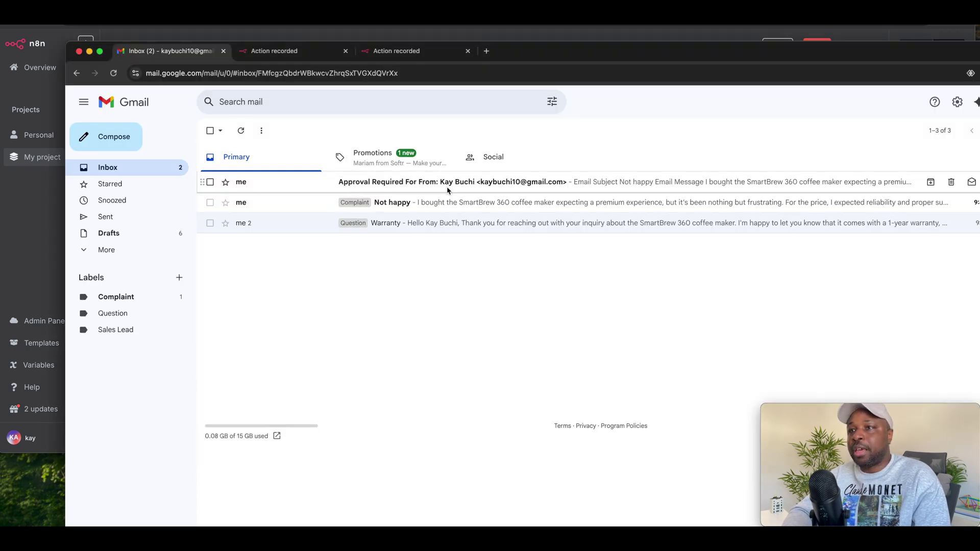
scroll(626, 236, down, 1)
drag(576, 218, 651, 228)
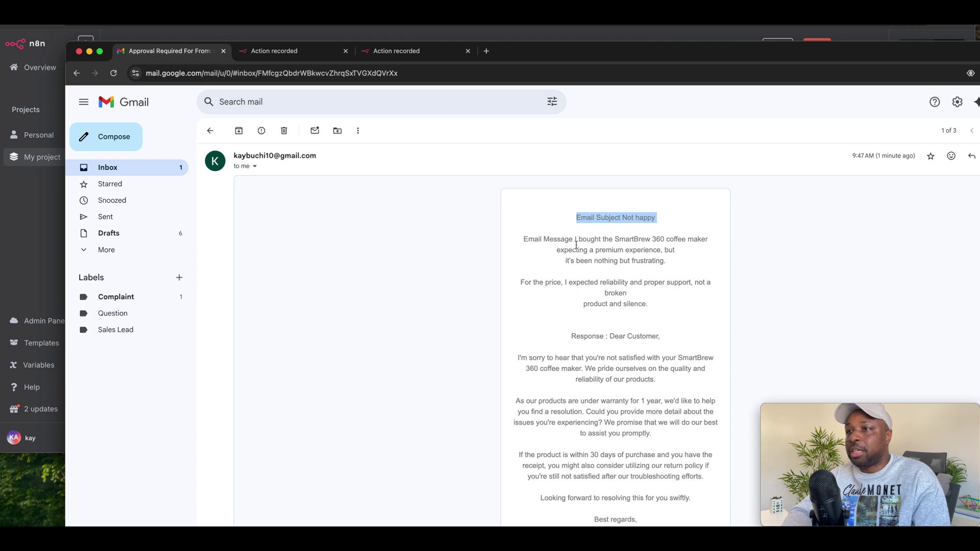
scroll(624, 291, down, 3)
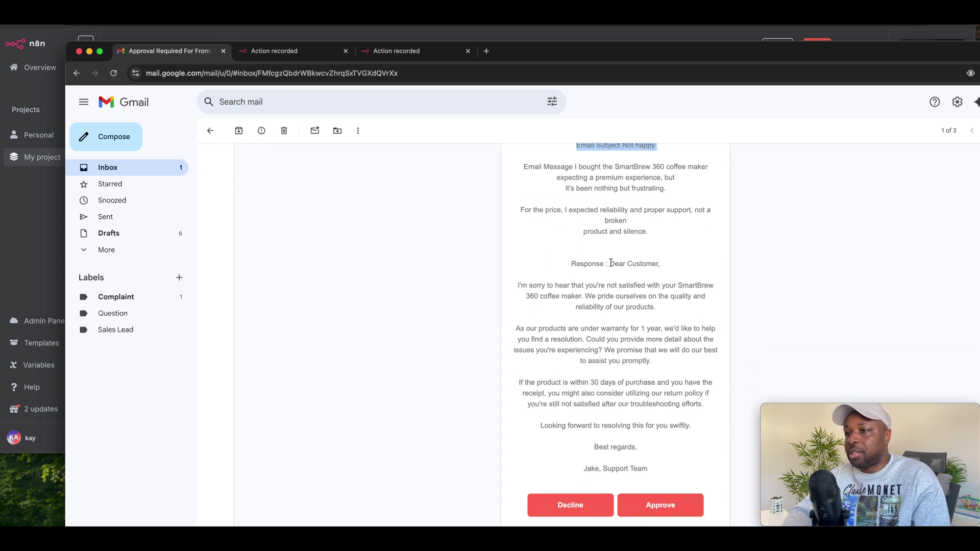
scroll(608, 383, down, 2)
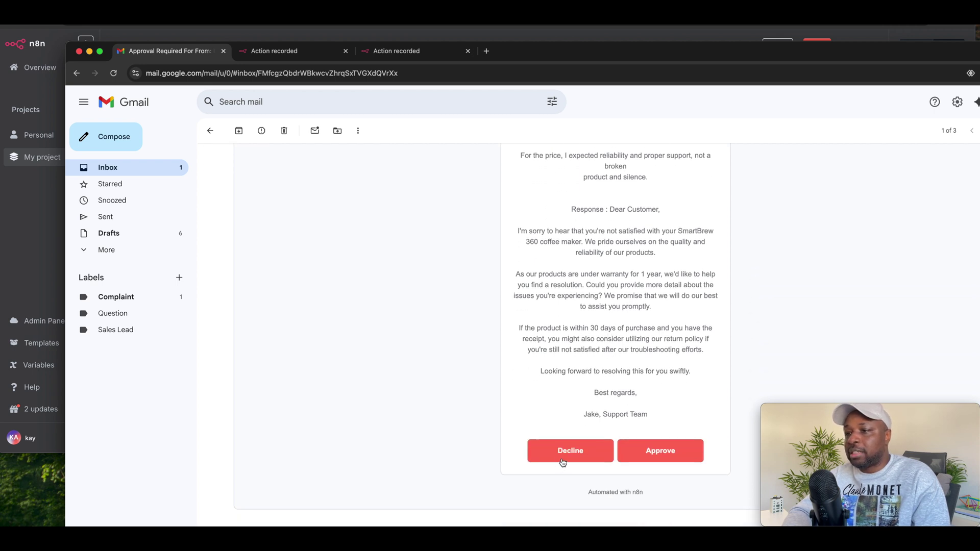
click(636, 451)
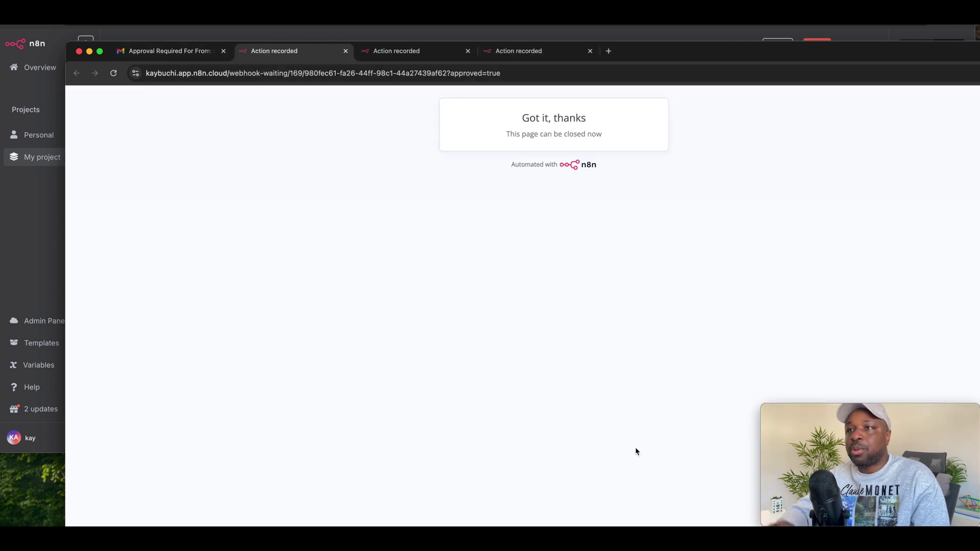
- Read the reply in the "Not happy" conversation in the Gmail inbox, and check the complaint run in the n8n workflow
click(165, 51)
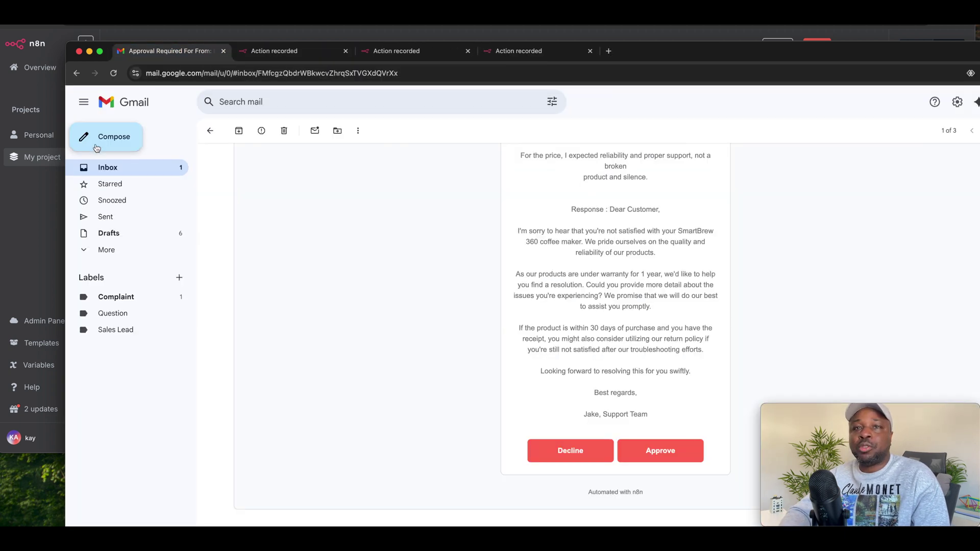
click(107, 171)
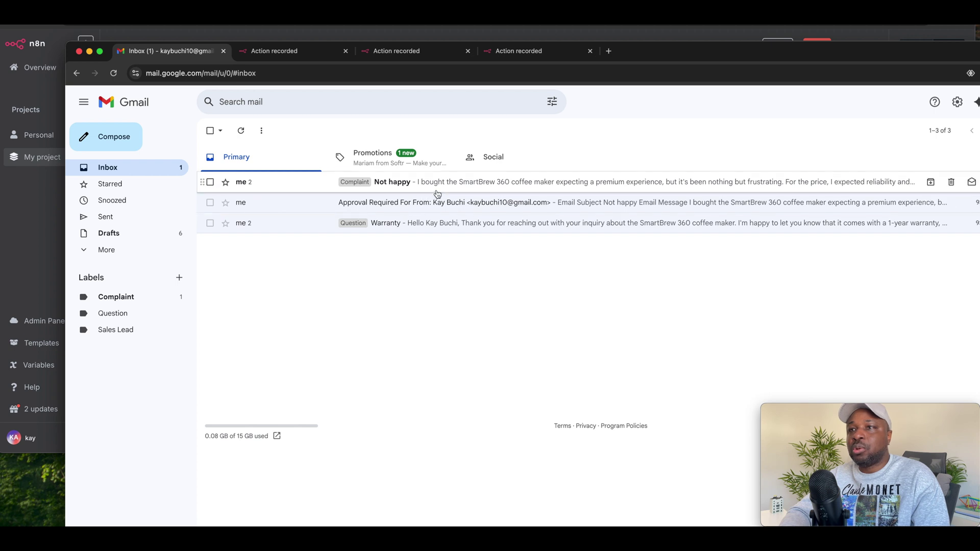
click(458, 185)
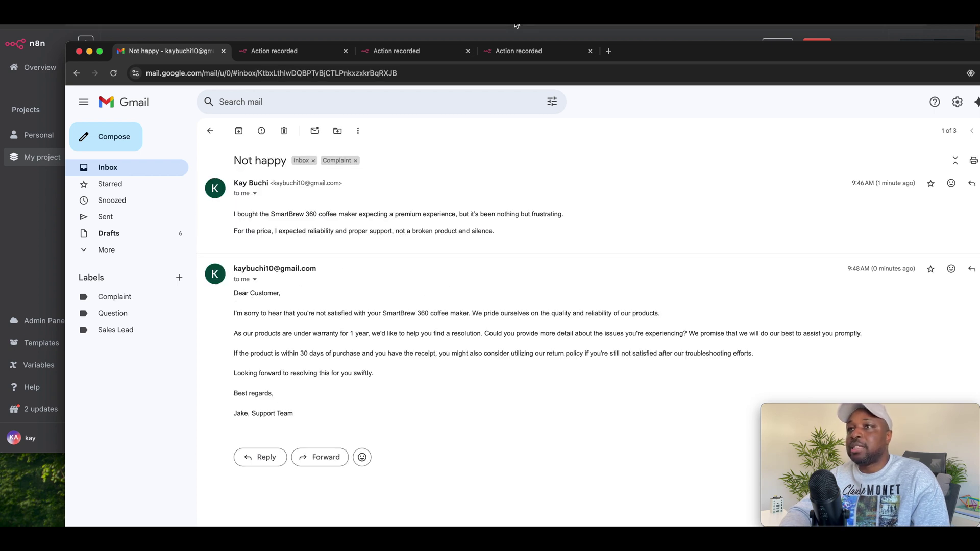
key(super+Tab)
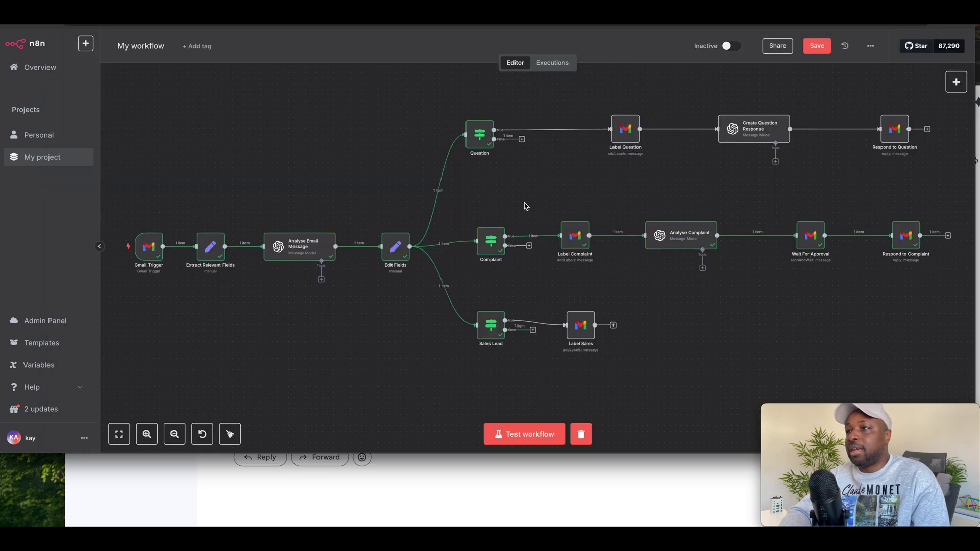
scroll(712, 295, down, 2)
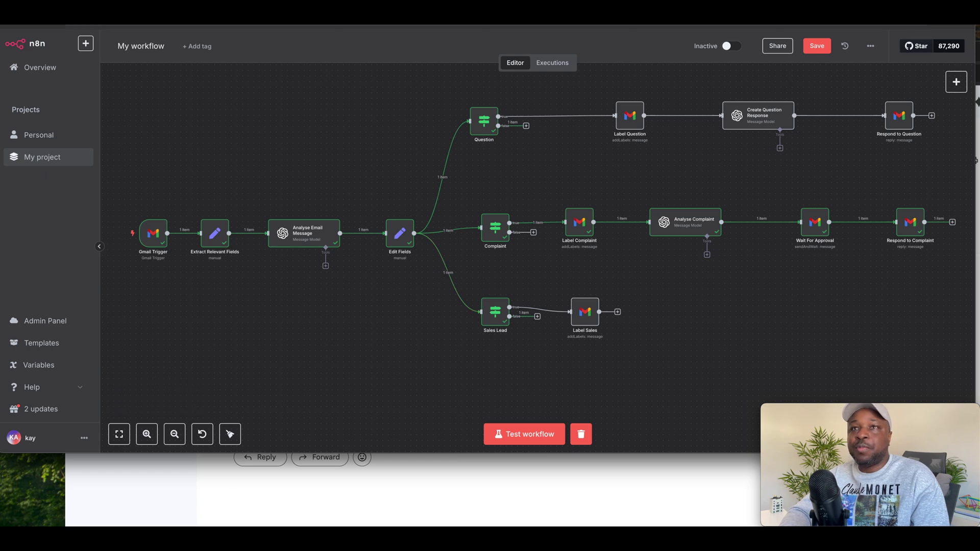
- Return to the Gmail inbox and look through the conversations under the Complaint, Sales Lead and Question labels
click(142, 507)
click(163, 166)
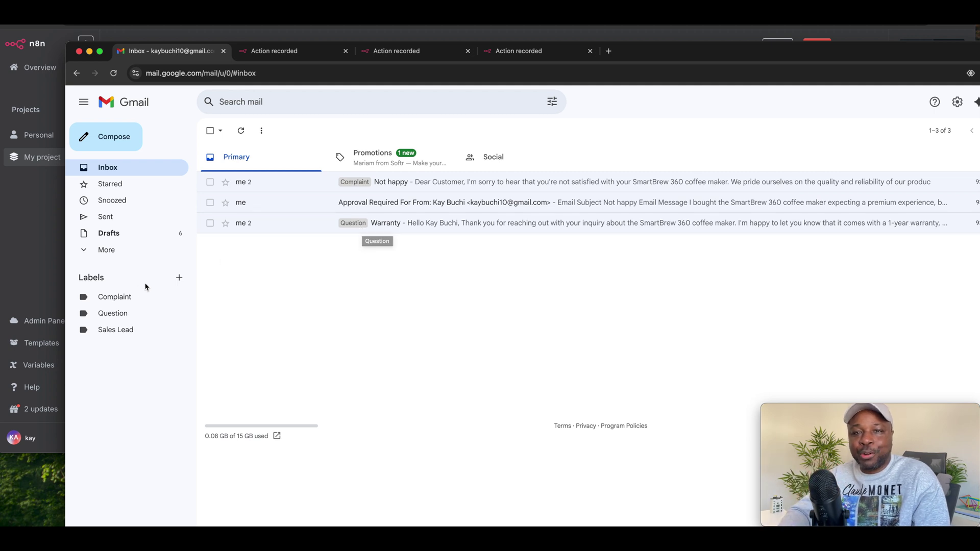
click(117, 297)
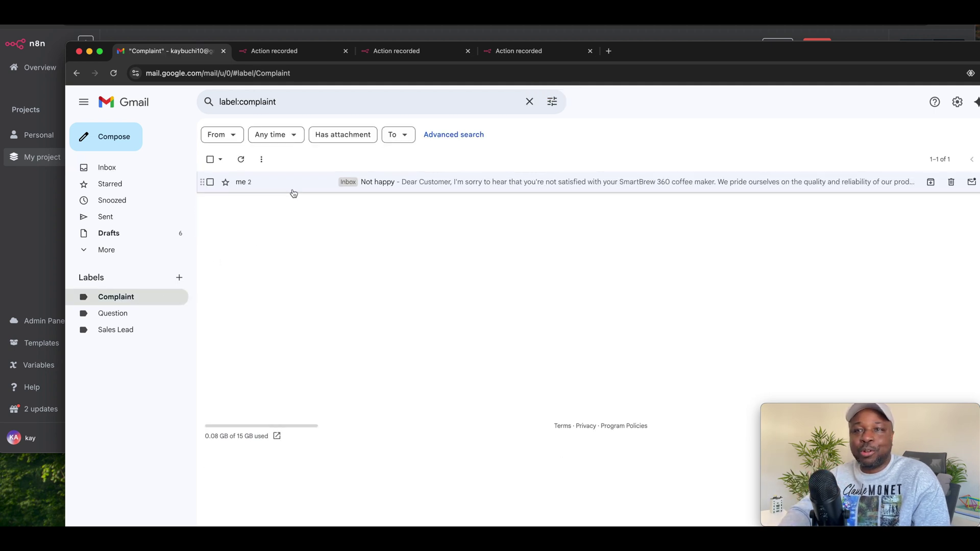
click(116, 331)
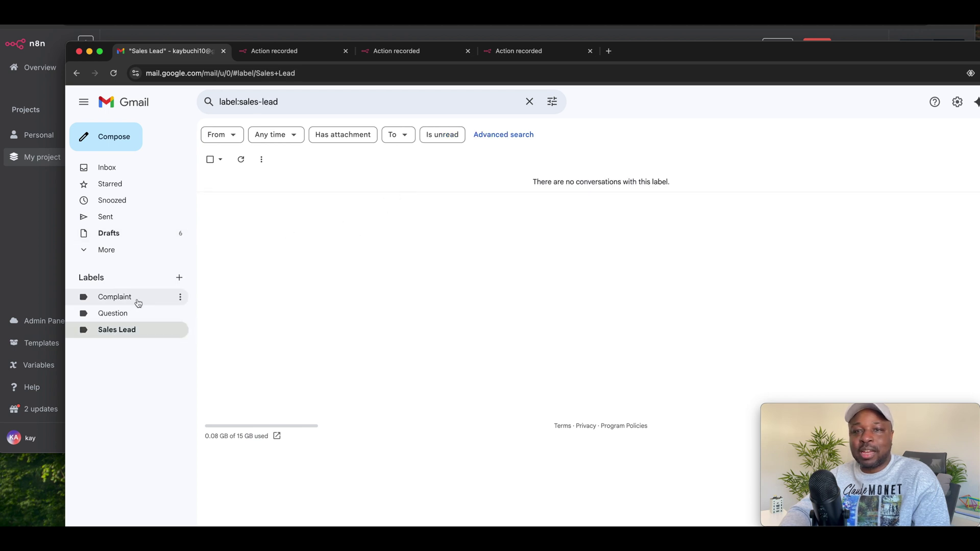
click(128, 312)
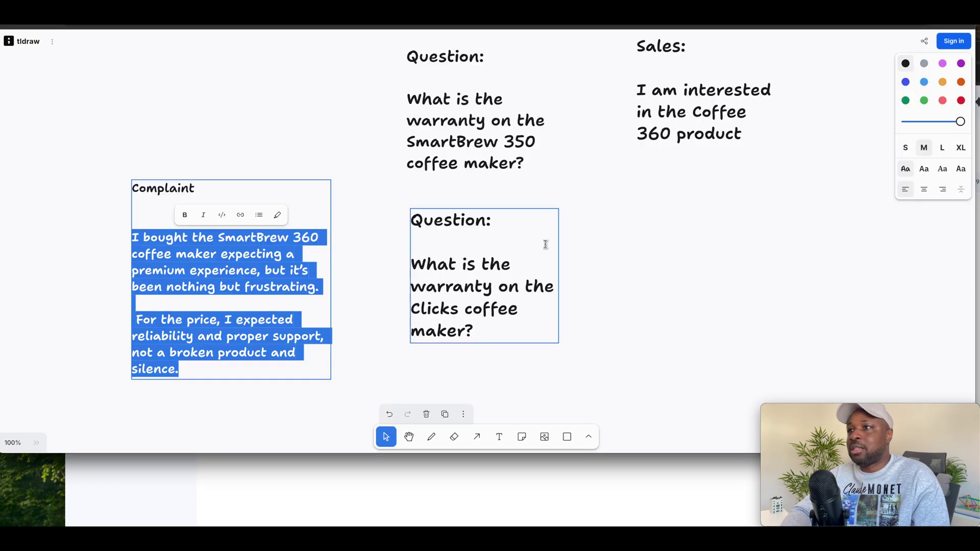
- In tldraw, copy the Sales sample text "I am interested in the Coffee 360 product"
scroll(545, 243, up, 3)
click(711, 207)
drag(746, 208, 636, 166)
key(ctrl+c)
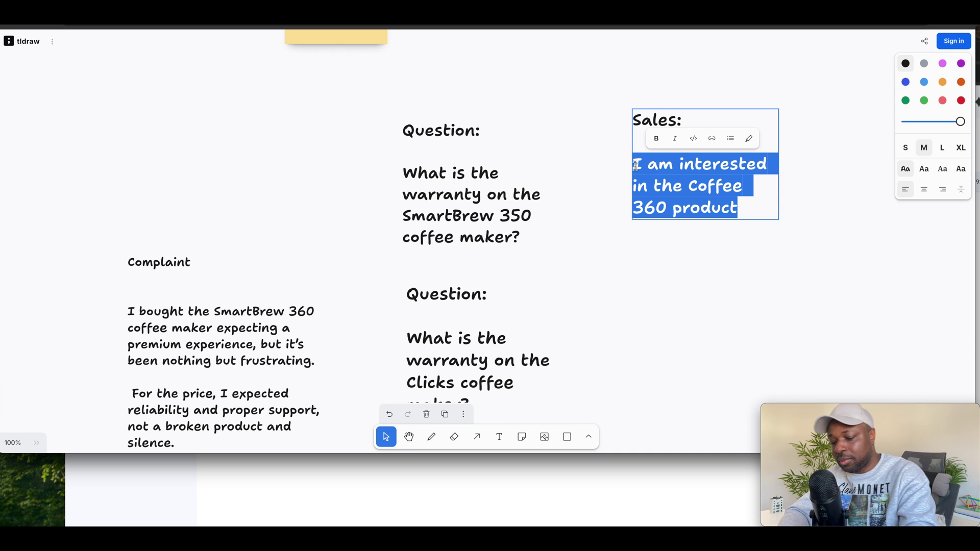
- In Gmail, start a new message with the copied sales text as its body and "Interest in product" as its subject
click(338, 479)
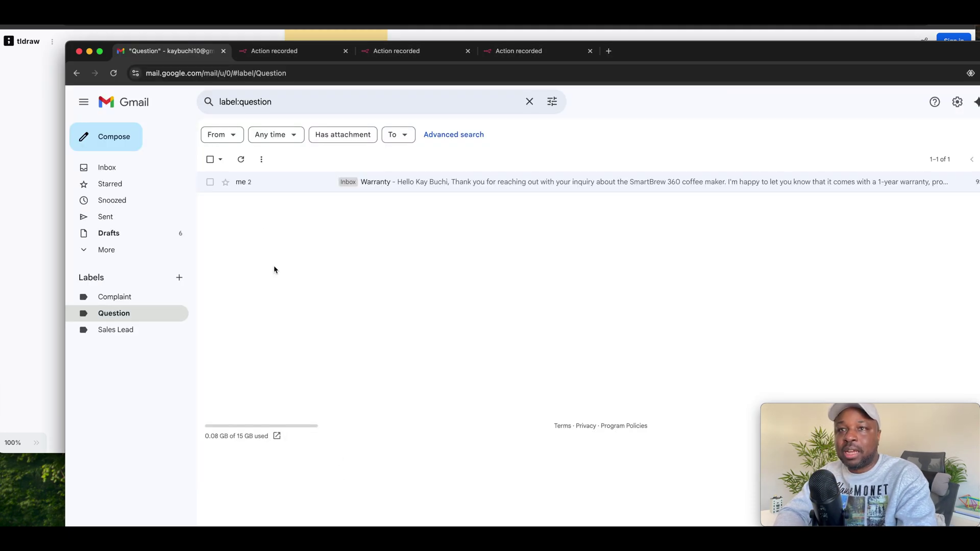
click(121, 144)
click(731, 307)
key(ctrl+v)
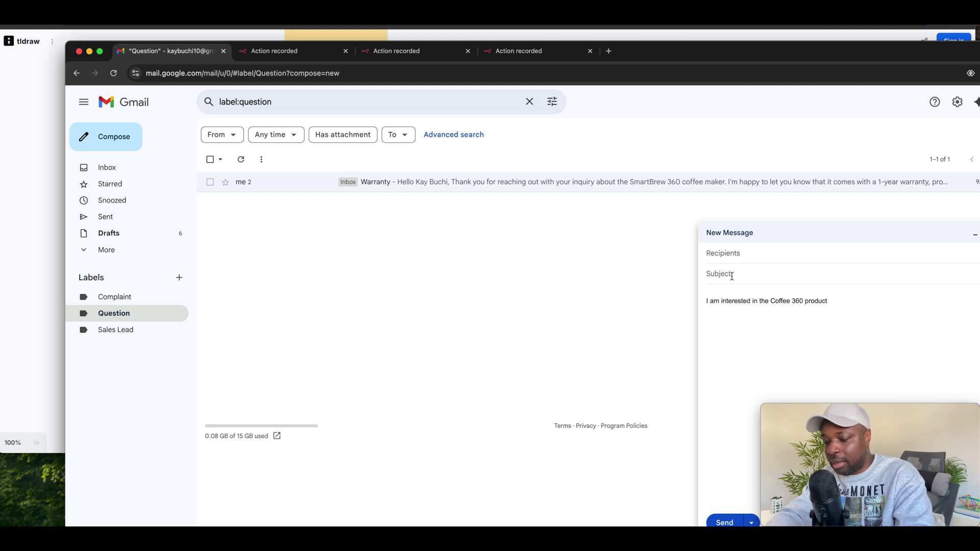
text(Intere)
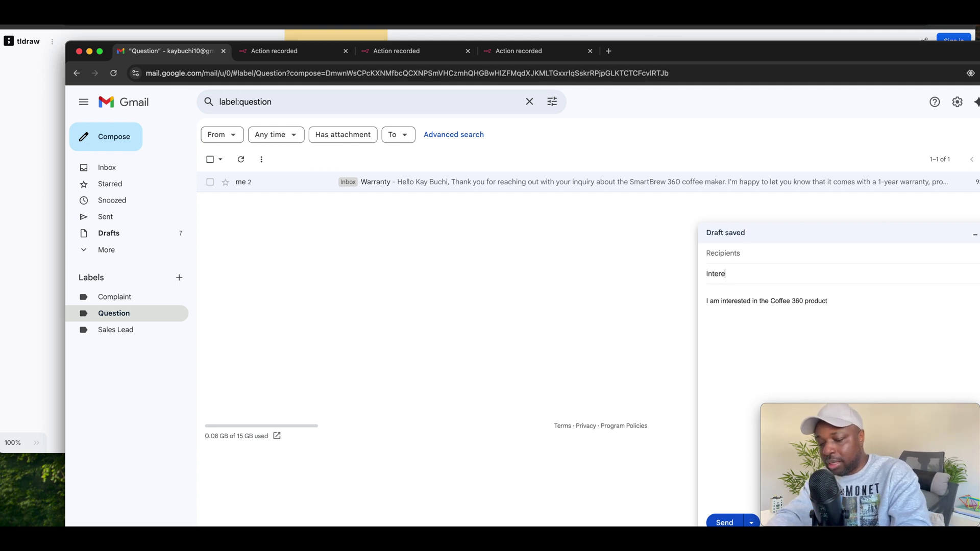
text(st in product)
- Address the sales message to the mailbox owner's own contact, send it, and check for it in the inbox
click(747, 256)
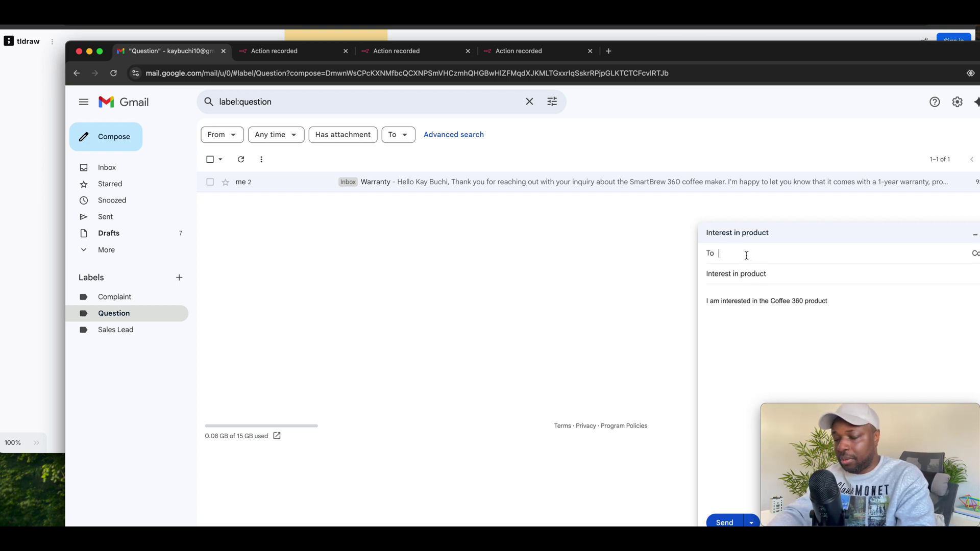
text(kay)
click(762, 281)
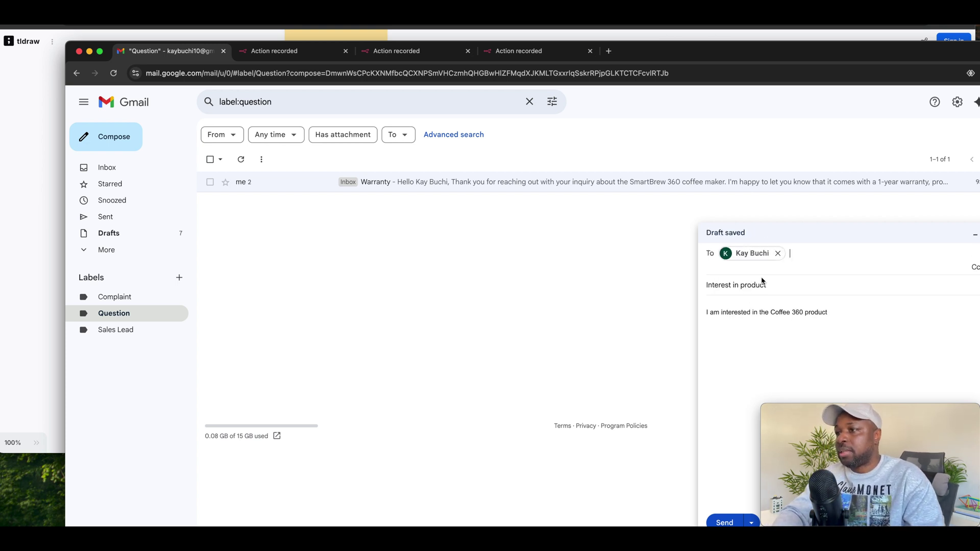
click(726, 524)
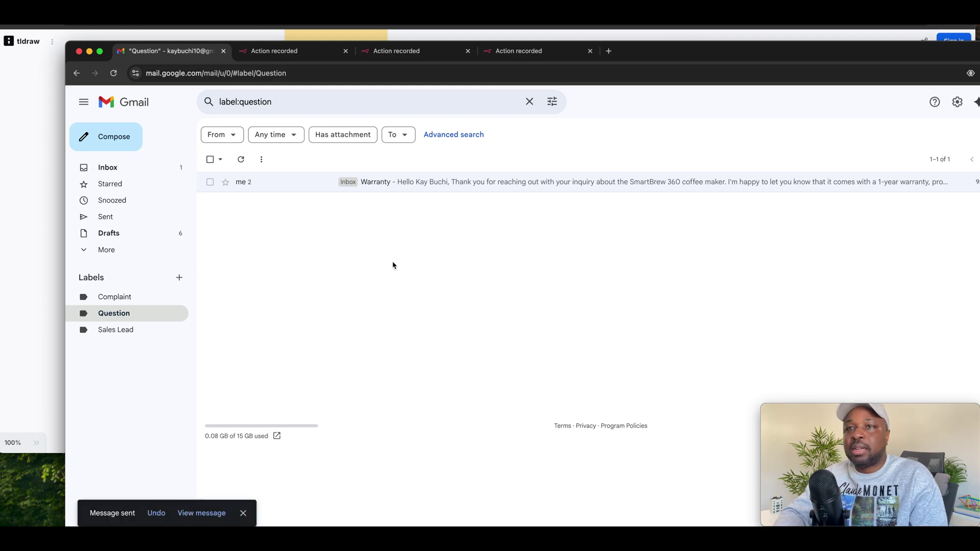
click(136, 174)
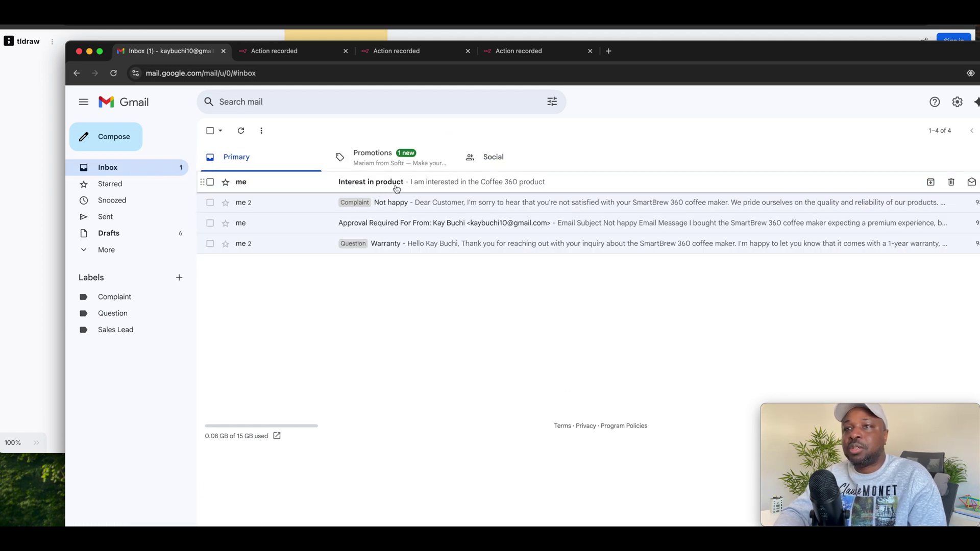
- Run a workflow test in n8n on the sales email and check the label of "Interest in product" in Gmail
click(31, 78)
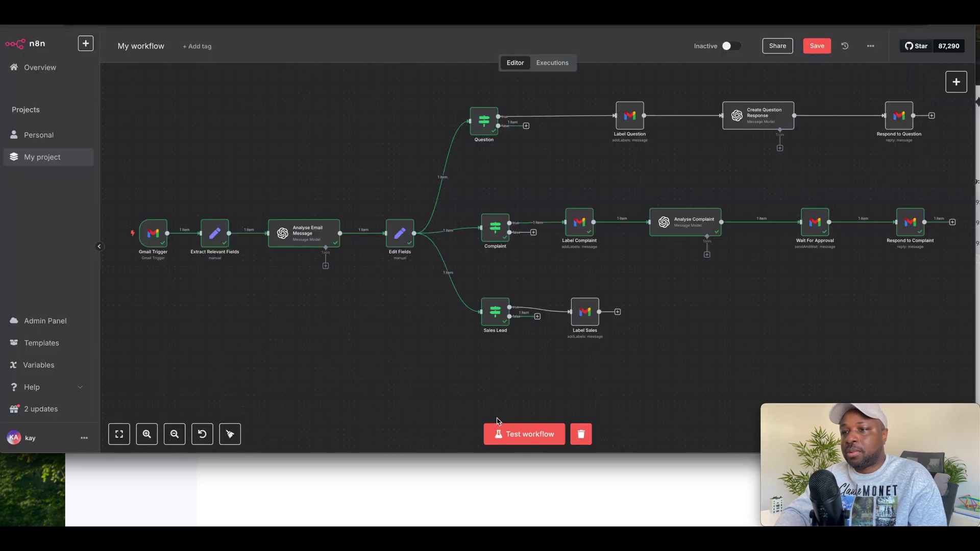
click(506, 434)
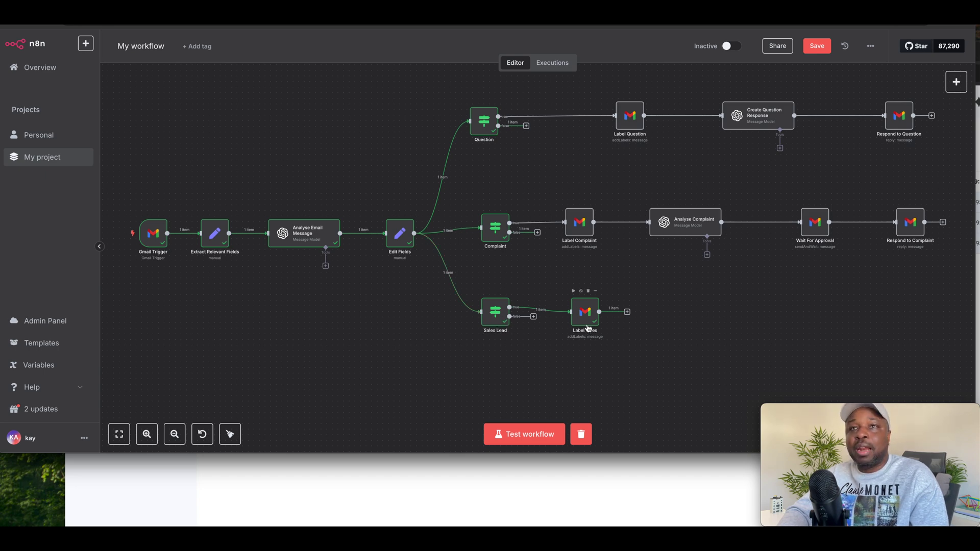
click(219, 510)
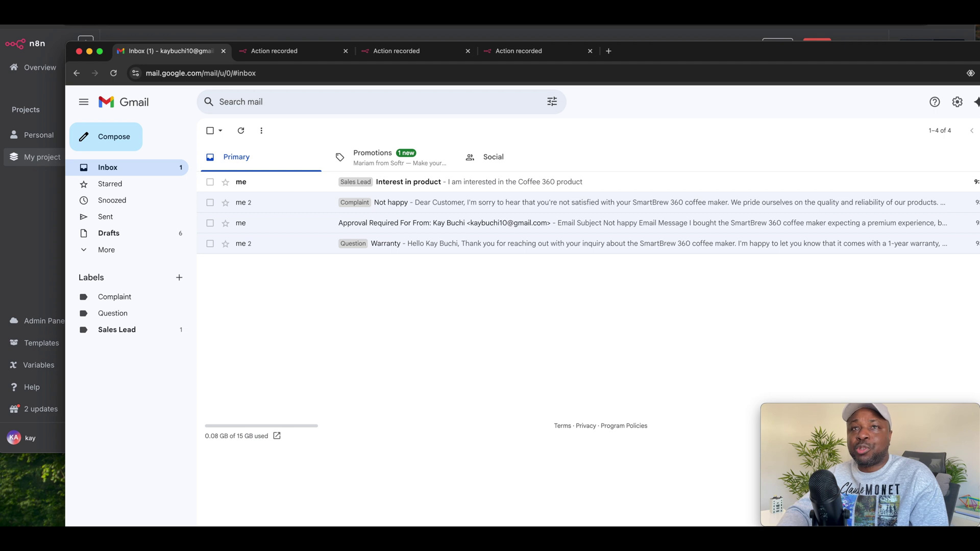
key(super+Tab)
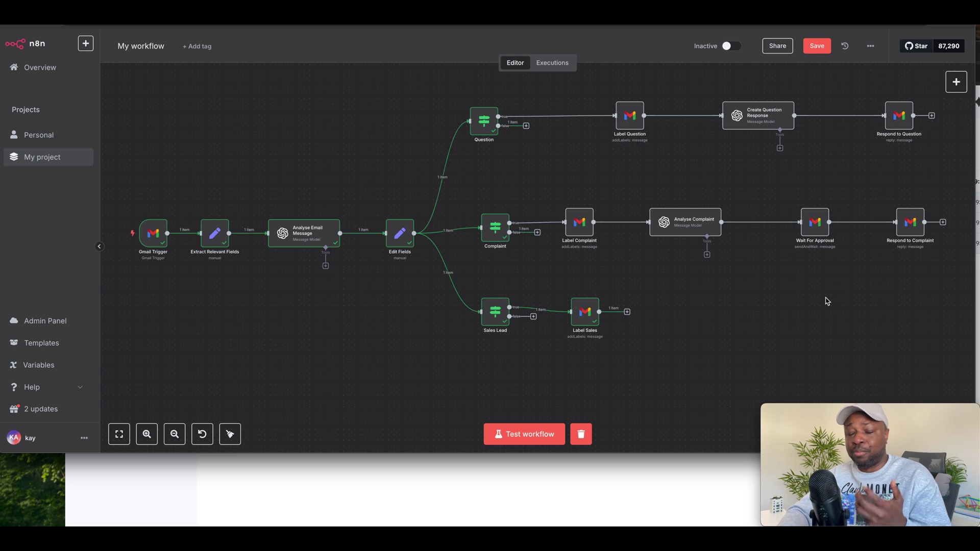
- Copy the question "What is the warranty on the Clicks coffee maker?" from the tldraw board and return to n8n
mouse_move(584, 312)
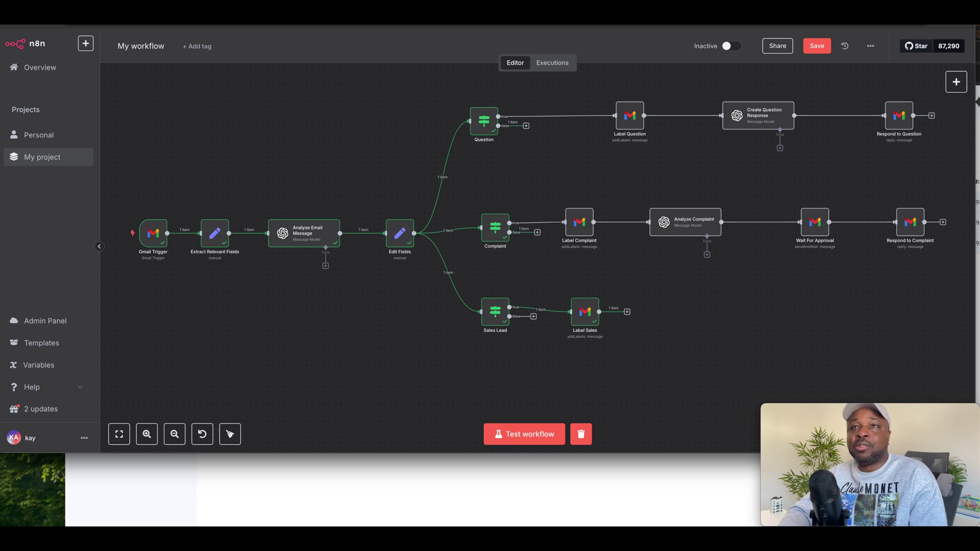
scroll(328, 280, down, 3)
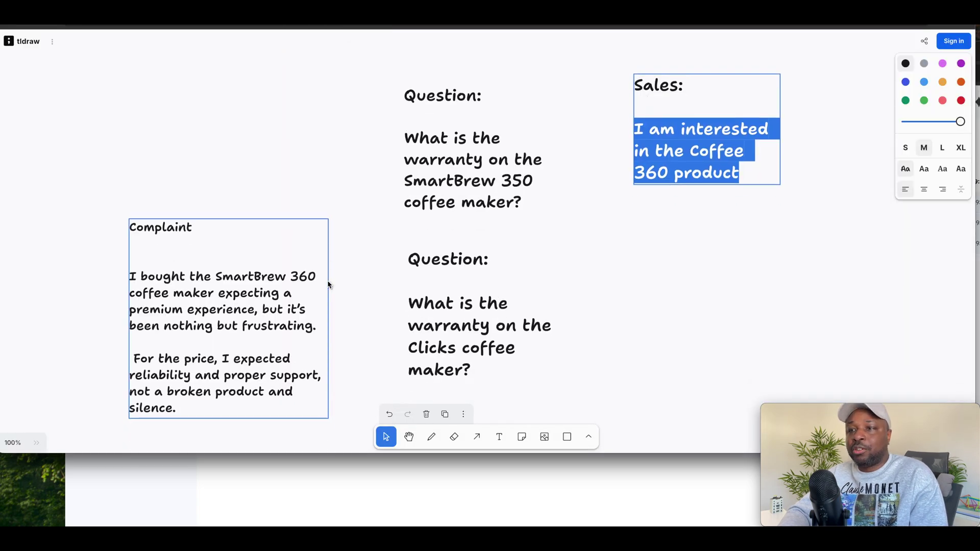
scroll(328, 285, up, 2)
click(450, 331)
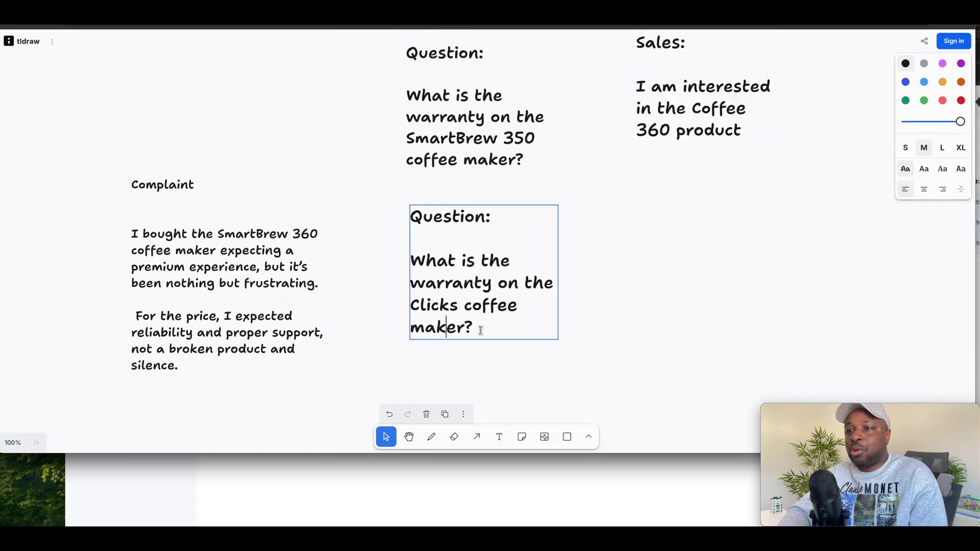
drag(476, 327, 405, 260)
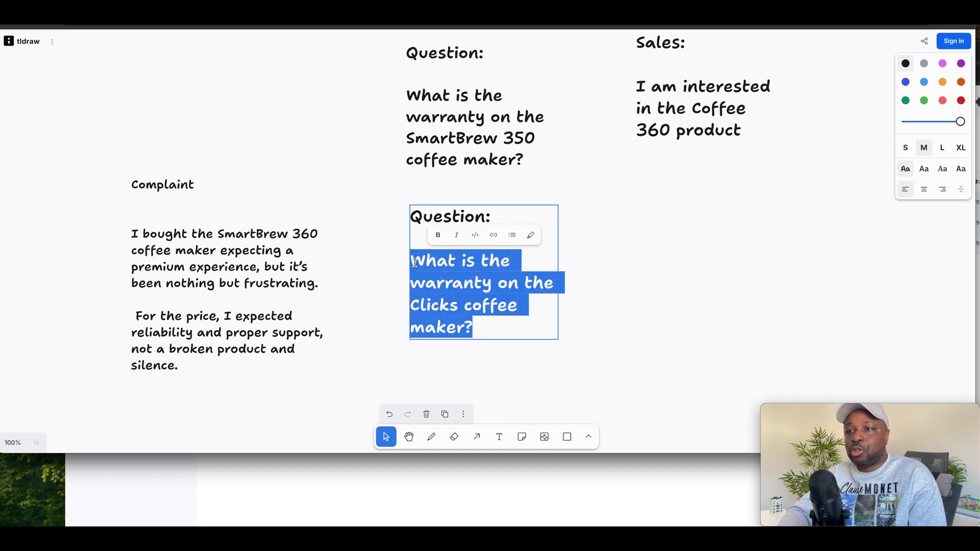
right_click(417, 266)
click(433, 330)
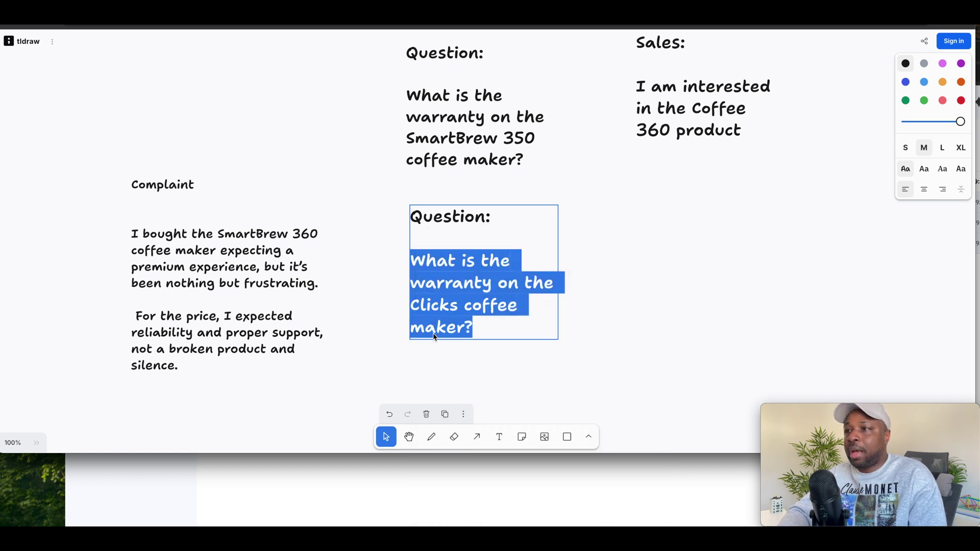
key(super+Tab)
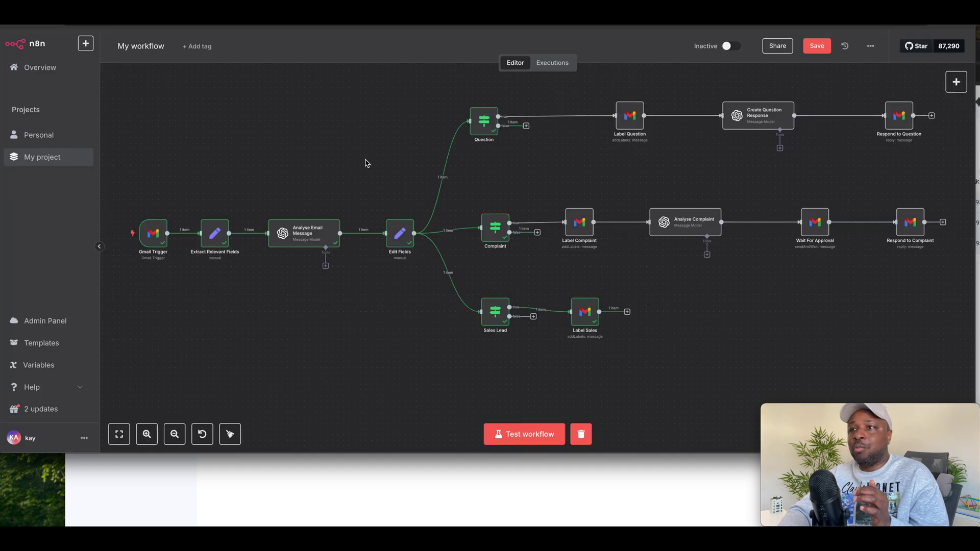
- Open the Create Question Response node and review its full prompt, including the product list and FAQ, in the expanded expression editor
click(747, 122)
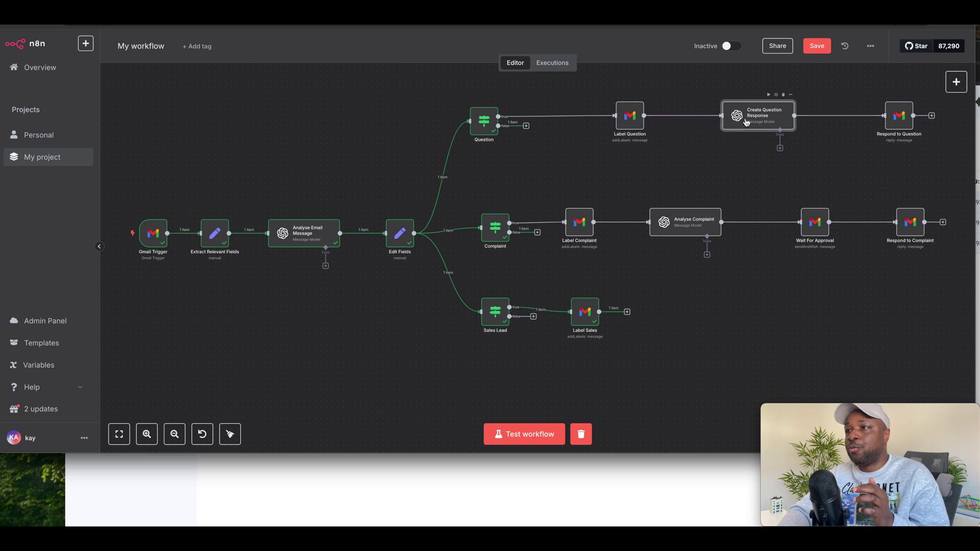
key(Return)
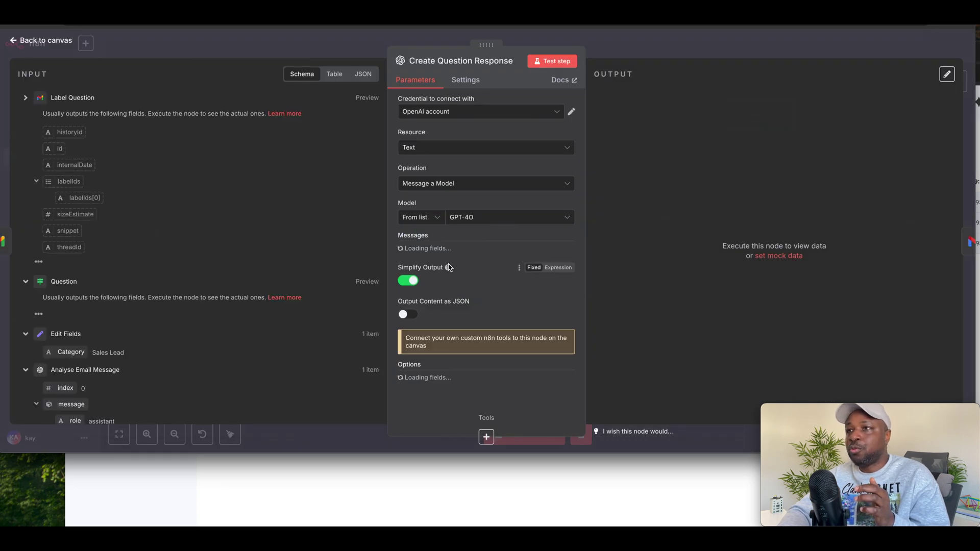
scroll(458, 300, down, 1)
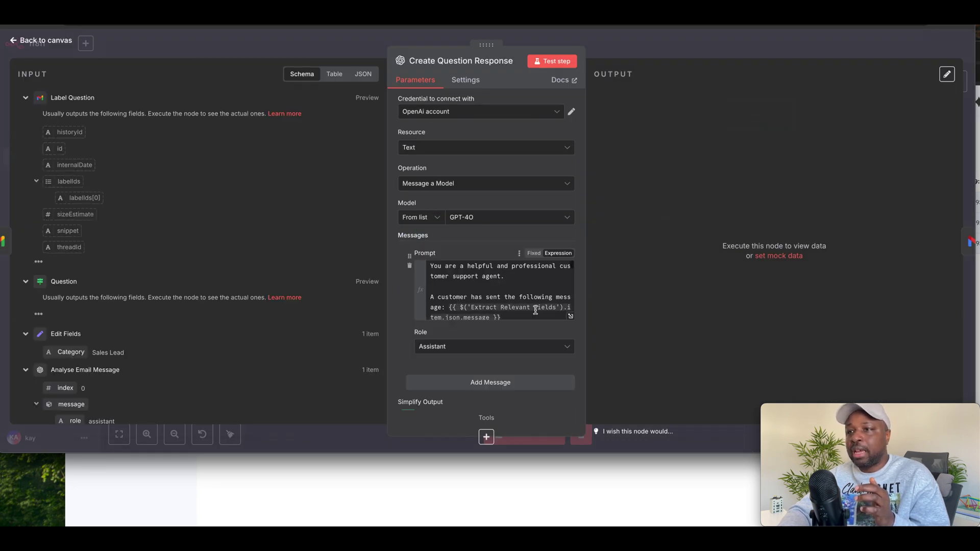
click(570, 317)
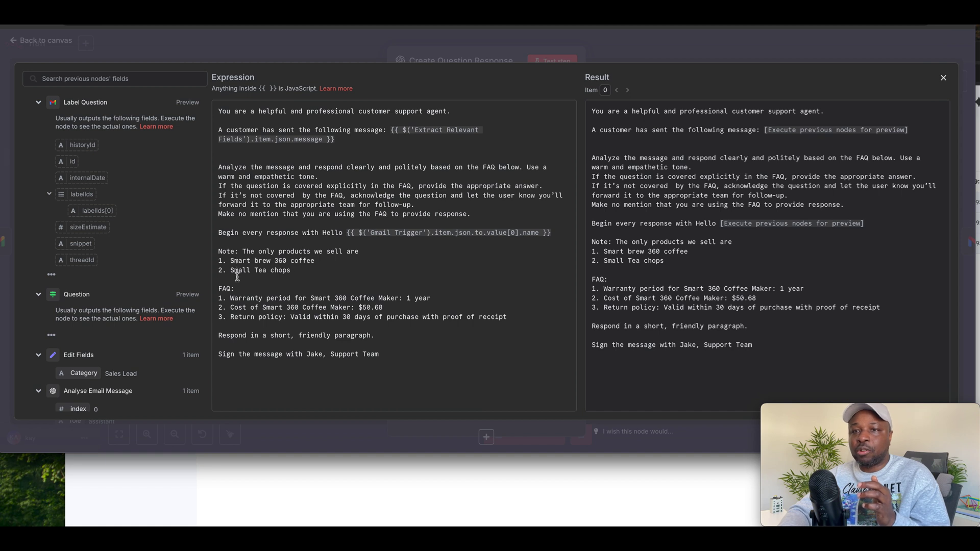
- In Gmail, start a new message with the copied Clicks coffee maker question as its body and "clicks coffee" as its subject
click(200, 462)
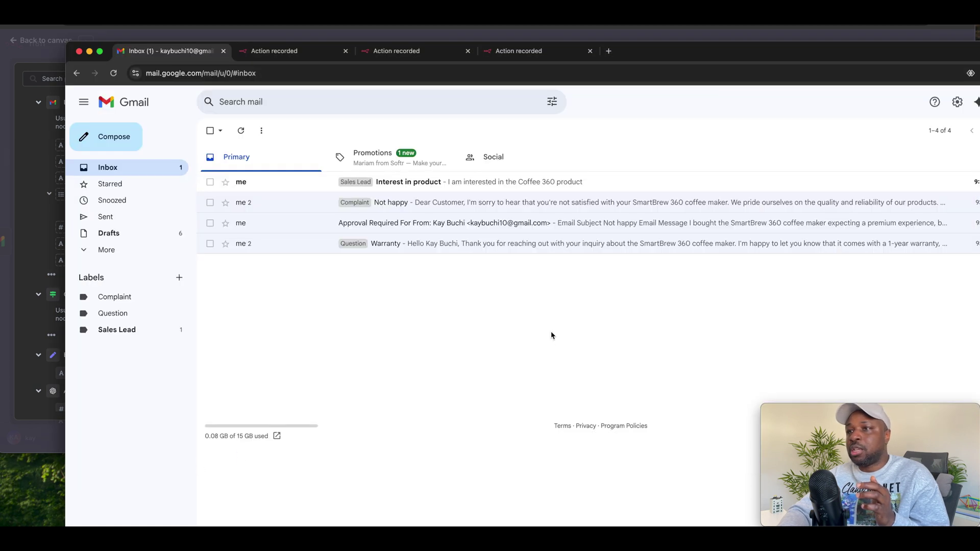
click(123, 136)
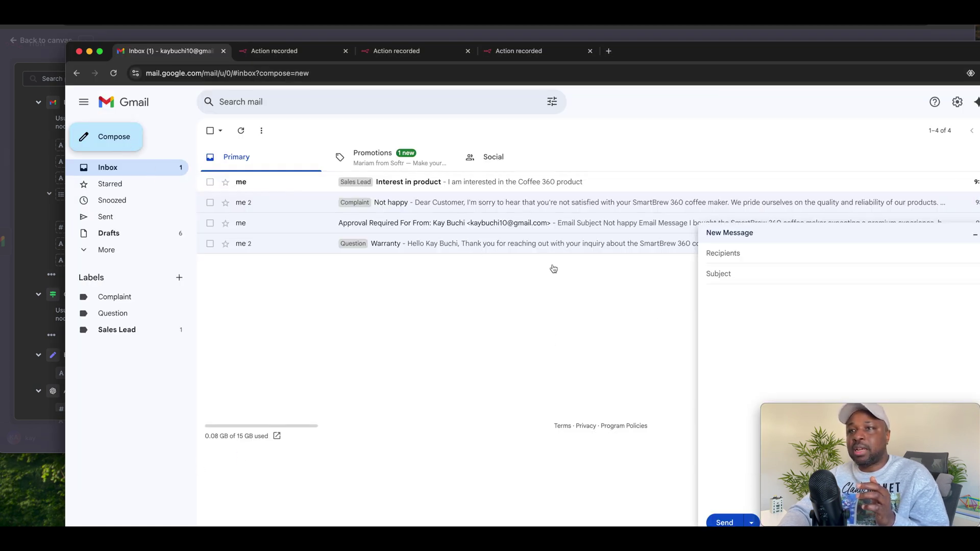
click(741, 306)
key(super+v)
text(cl)
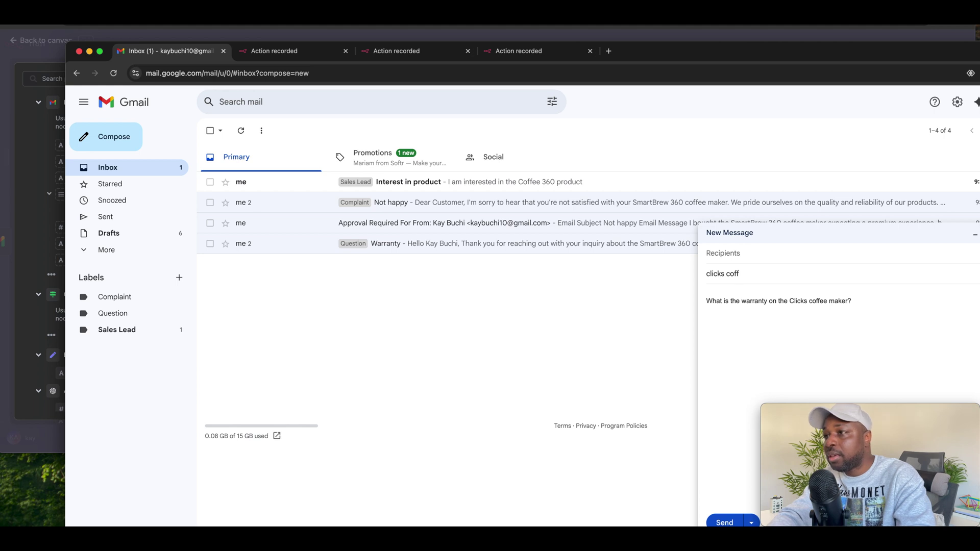
- Address the warranty question to the mailbox owner's own contact and send it
click(734, 252)
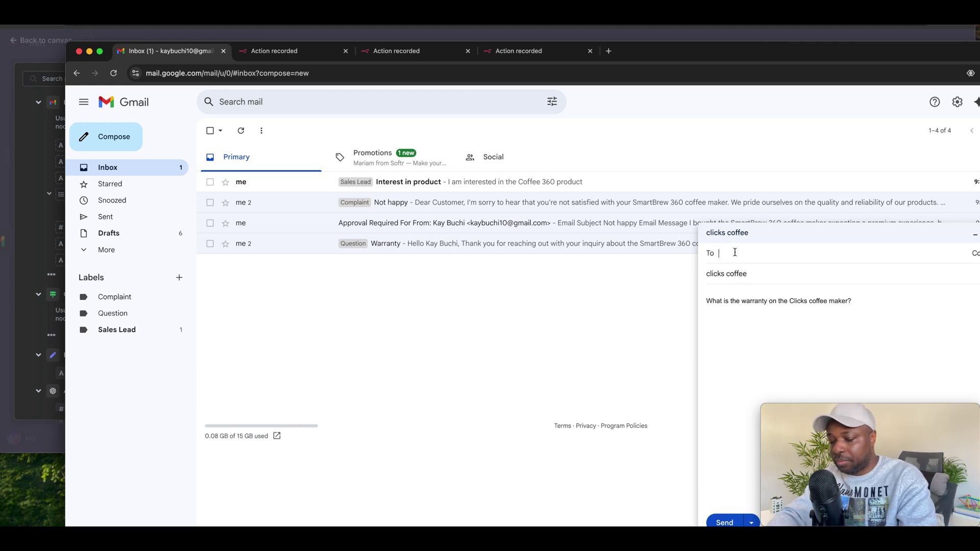
text(kay)
click(754, 283)
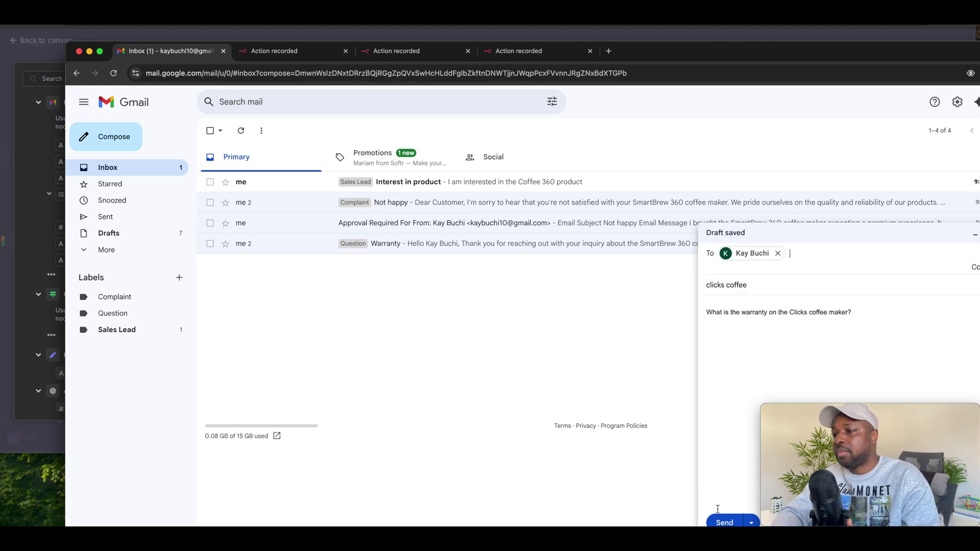
click(725, 523)
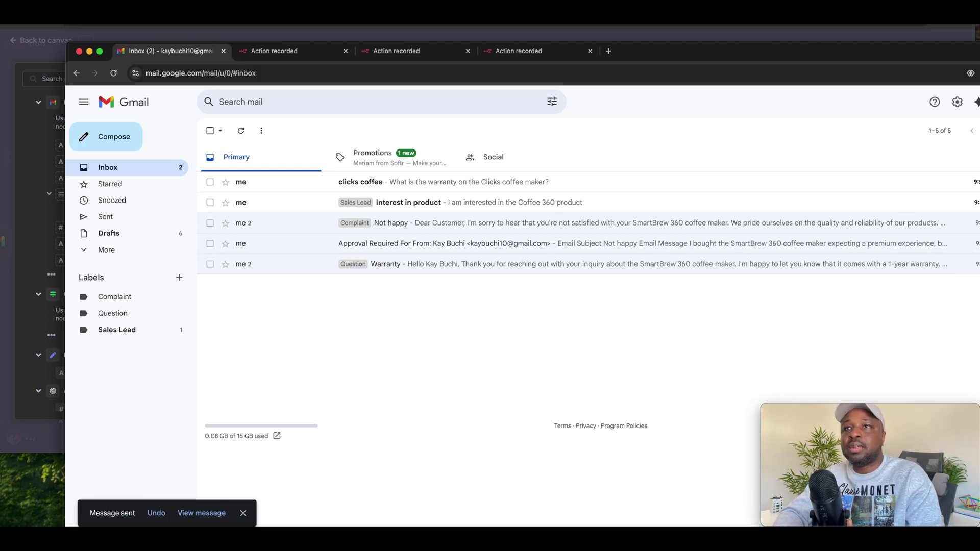
- Return to n8n, close the Create Question Response node, and run a workflow test on the "clicks coffee" email
key(super+Tab)
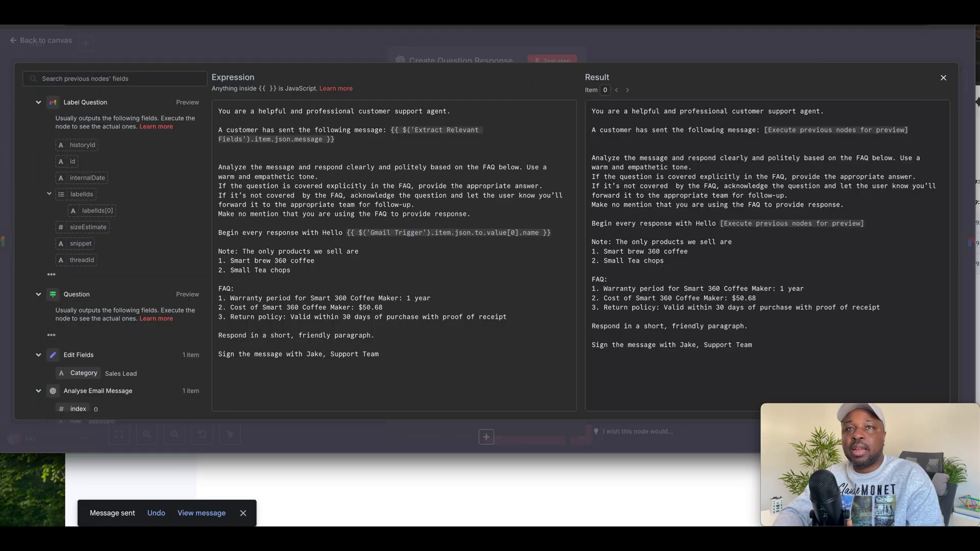
click(271, 43)
click(270, 43)
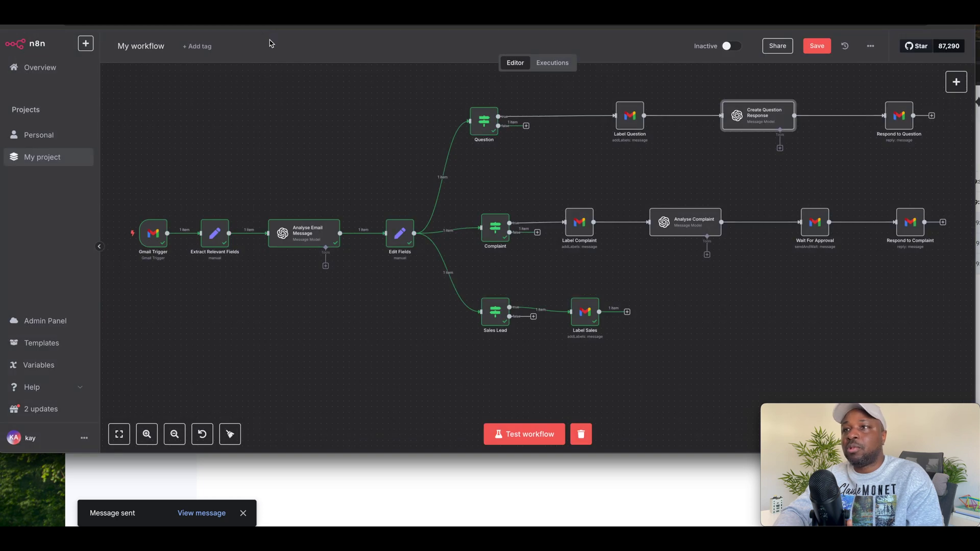
click(249, 469)
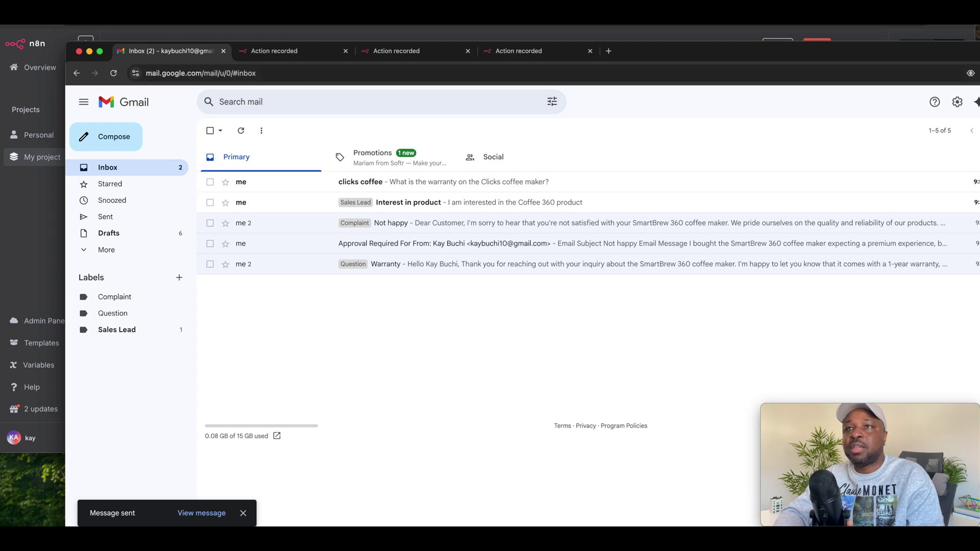
click(330, 38)
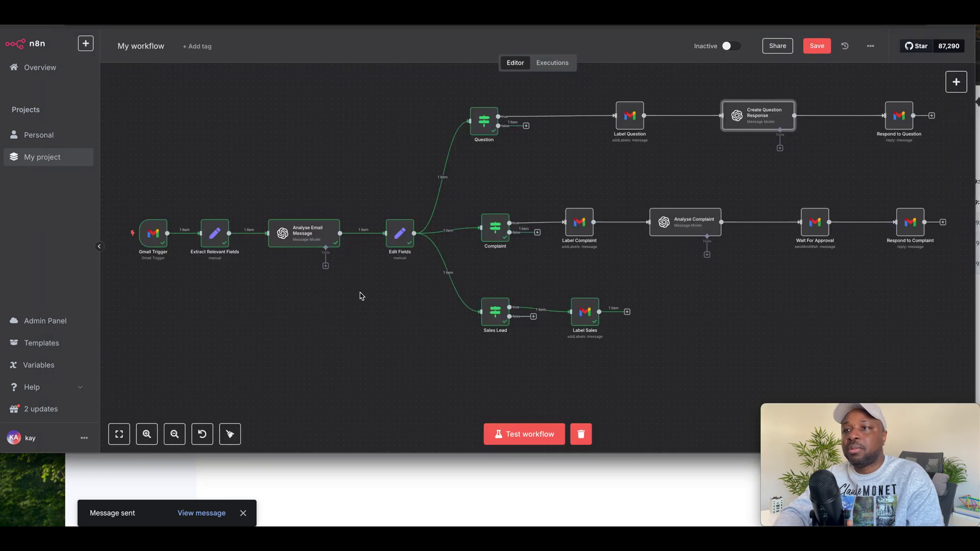
click(523, 434)
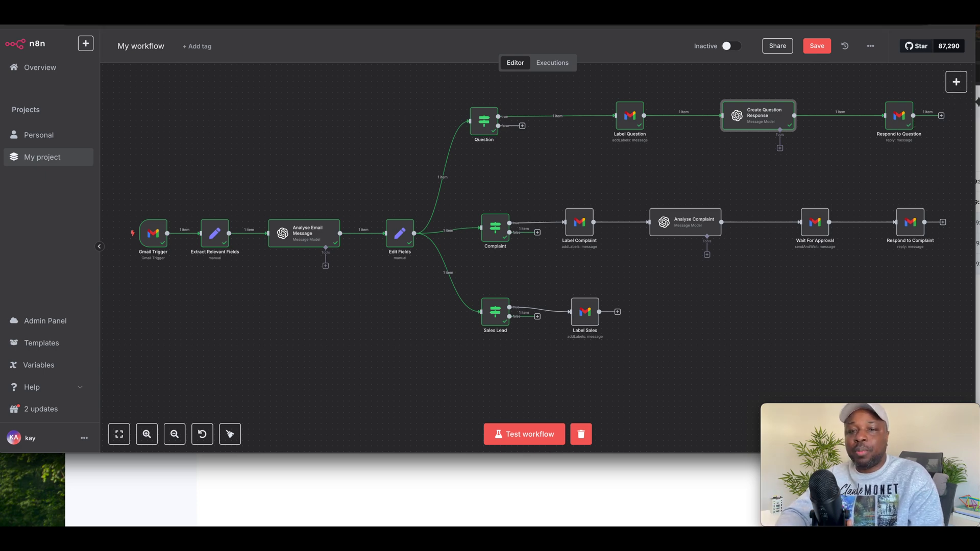
- In Gmail, check the label of the "clicks coffee" conversation and read the generated reply about the Clicks coffee maker
click(171, 511)
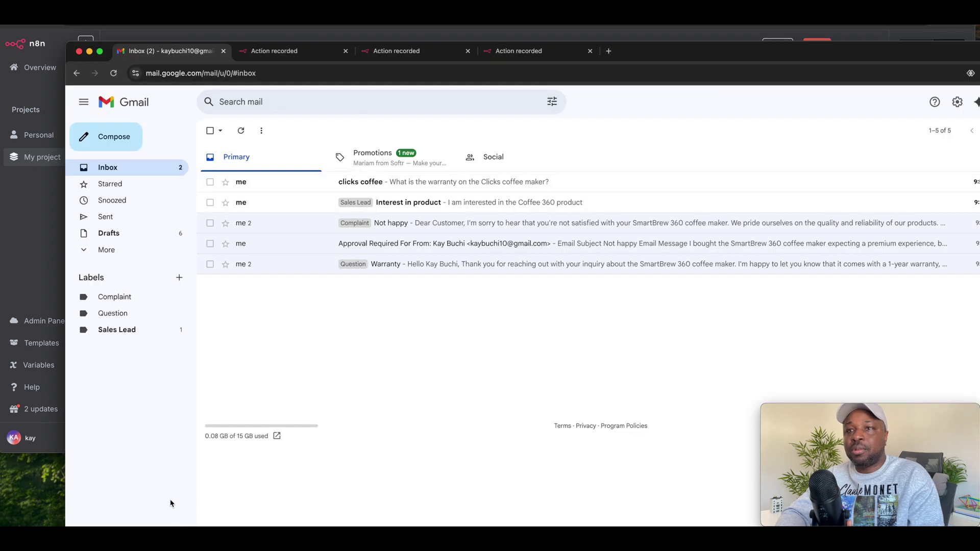
click(431, 186)
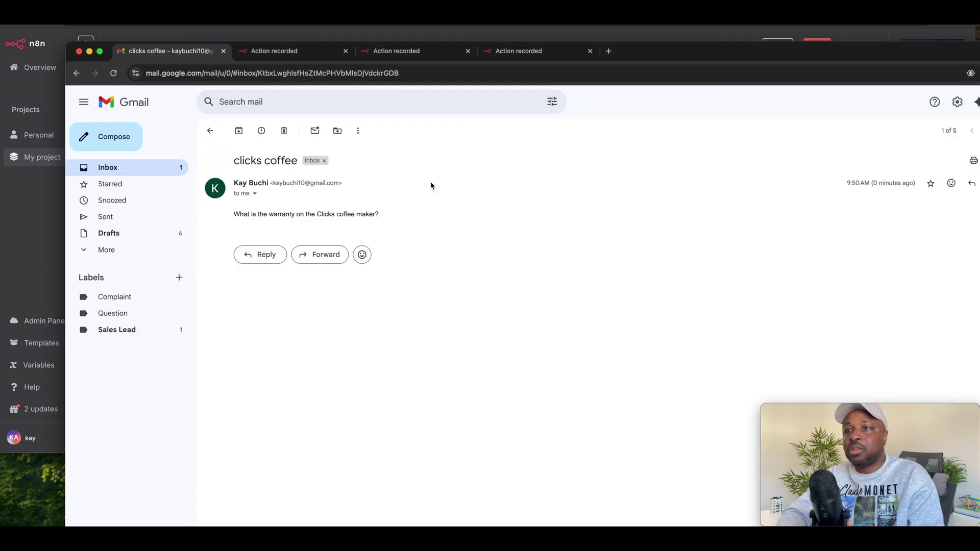
click(172, 172)
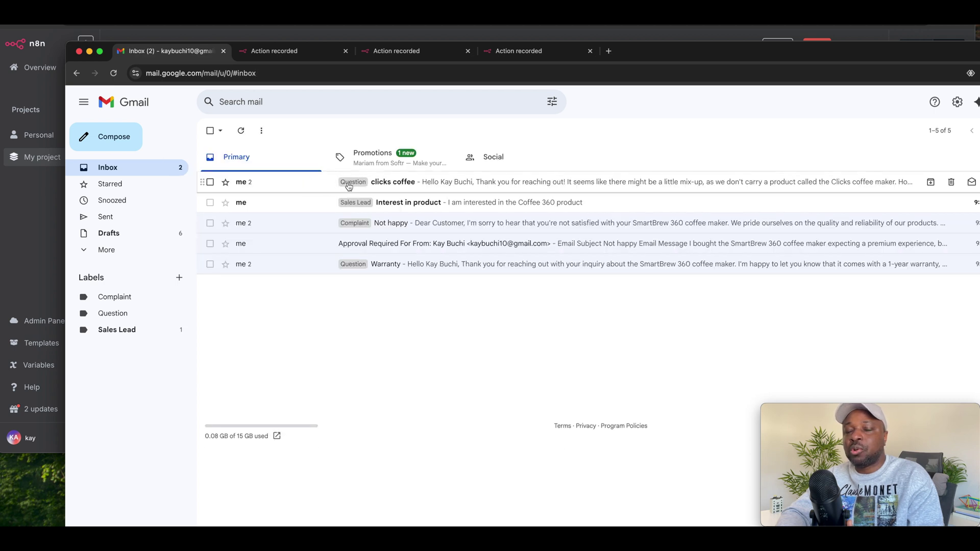
click(458, 181)
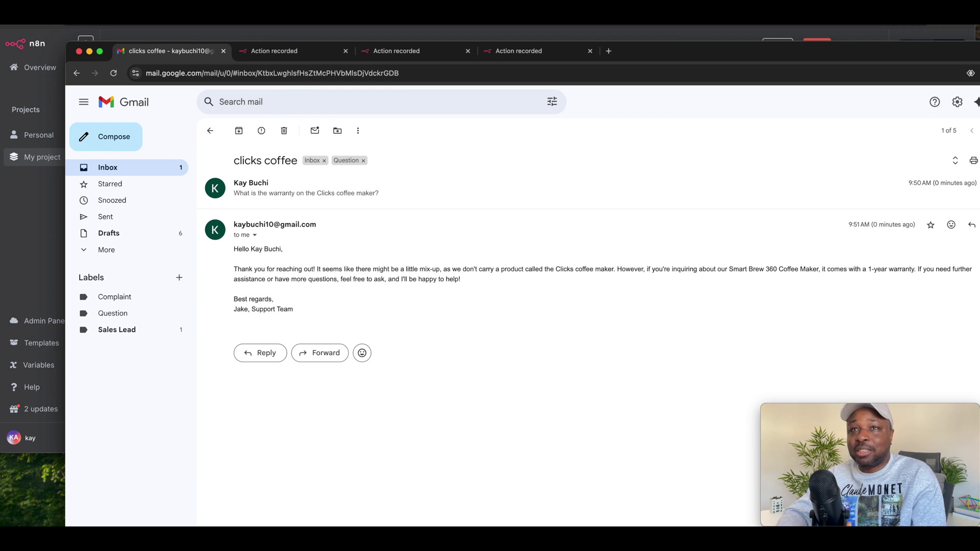
key(super+Tab)
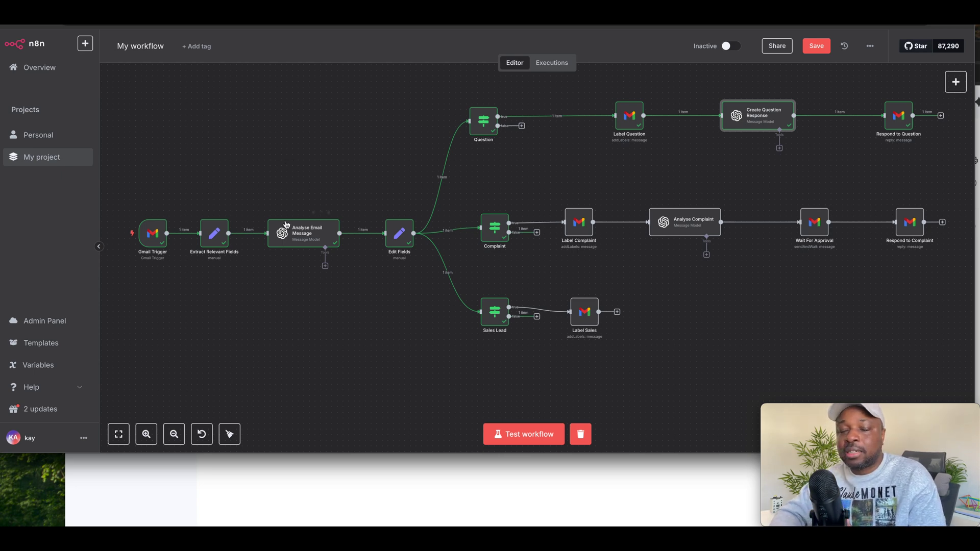
scroll(309, 313, up, 1)
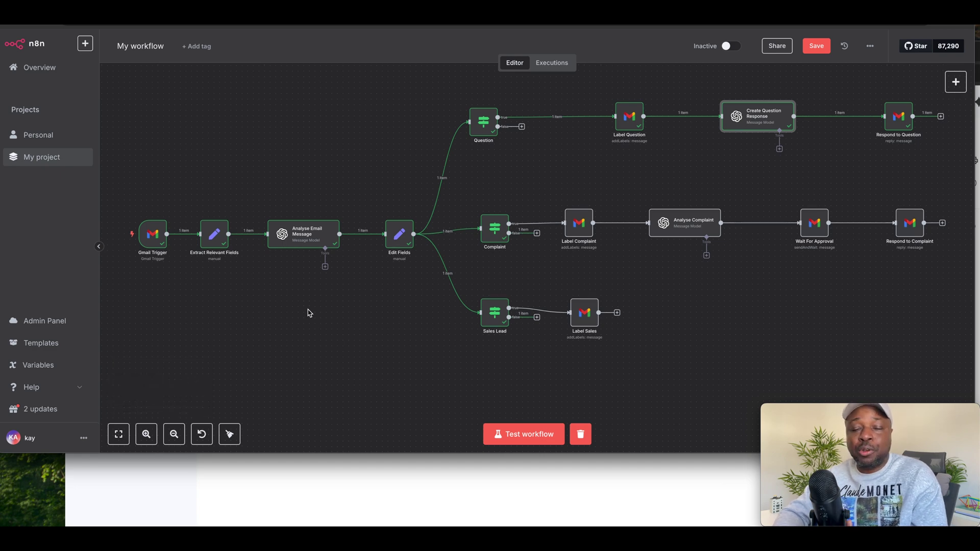
scroll(314, 335, down, 1)
scroll(316, 335, up, 1)
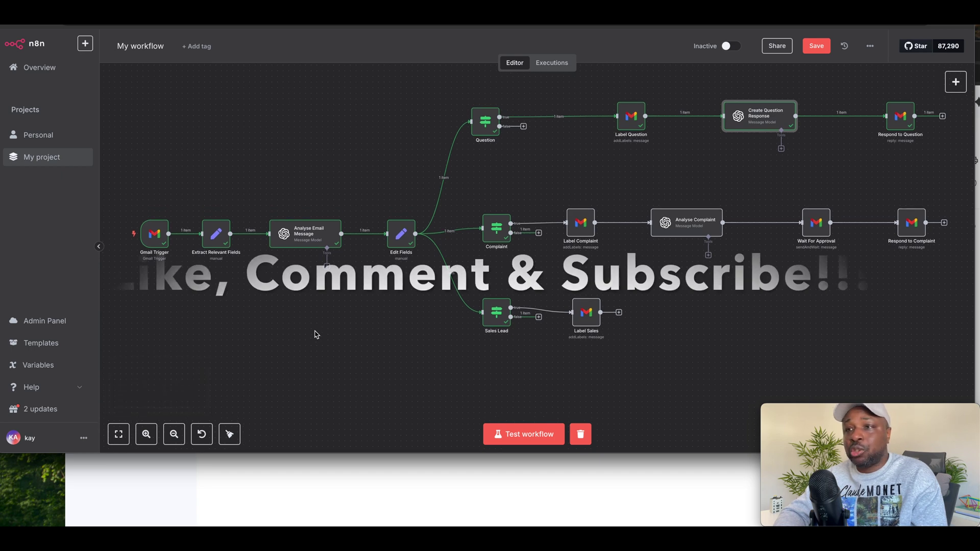